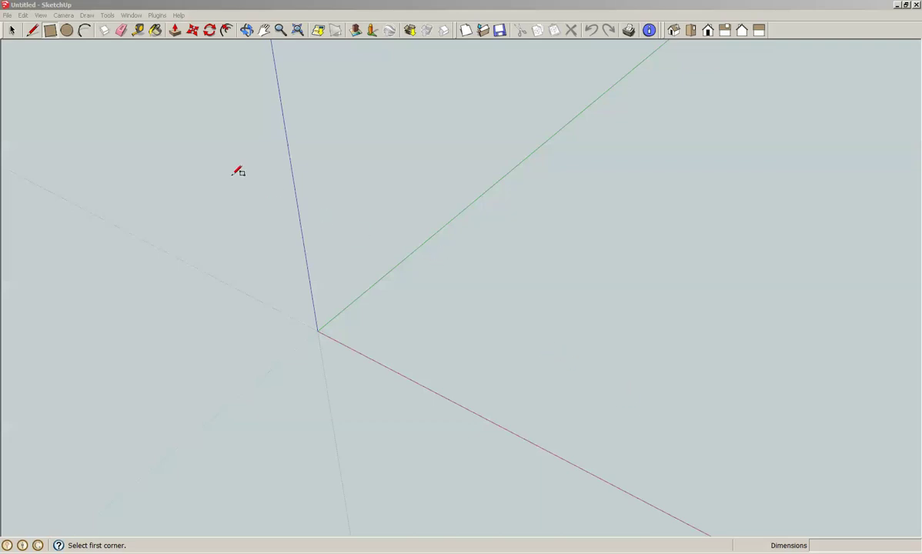
# Switch the blank model to the Front standard view
pyautogui.click(111, 9)
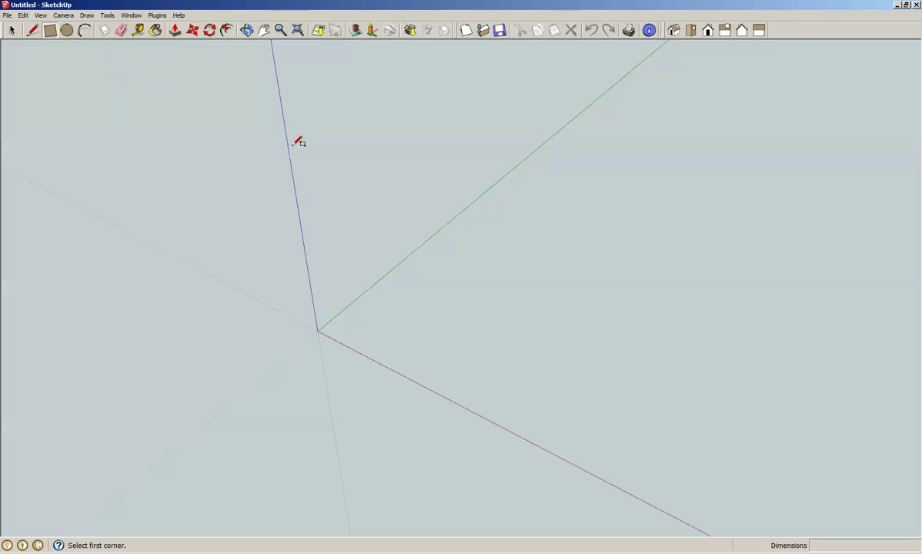
pyautogui.click(707, 30)
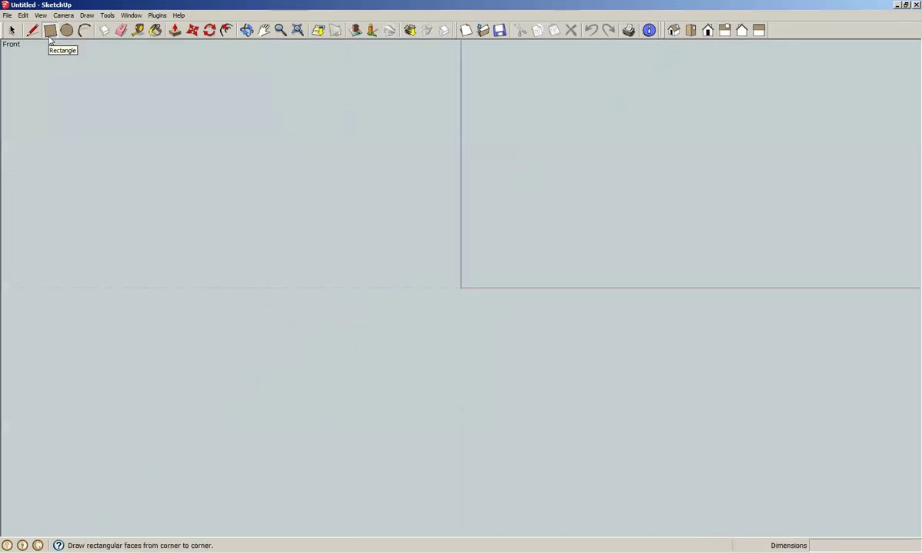
# Draw a 5/8 by 6 inch rectangle from the origin
pyautogui.click(49, 31)
pyautogui.click(462, 287)
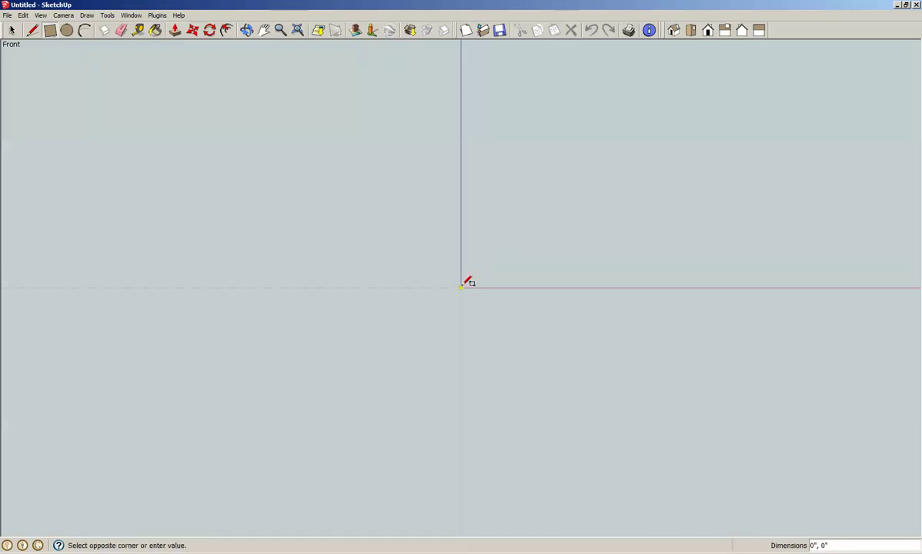
pyautogui.click(487, 129)
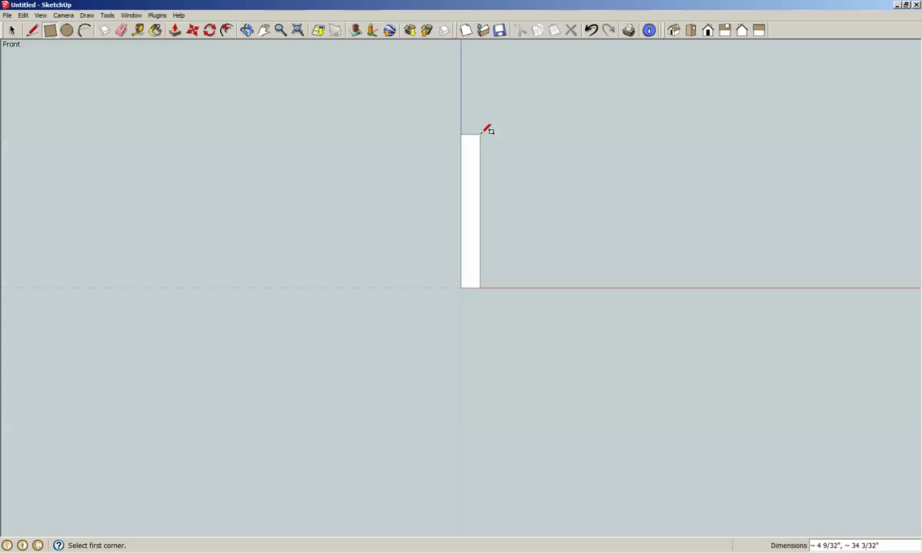
pyautogui.write('5/8,6')
pyautogui.press('Return')
pyautogui.press('F2')
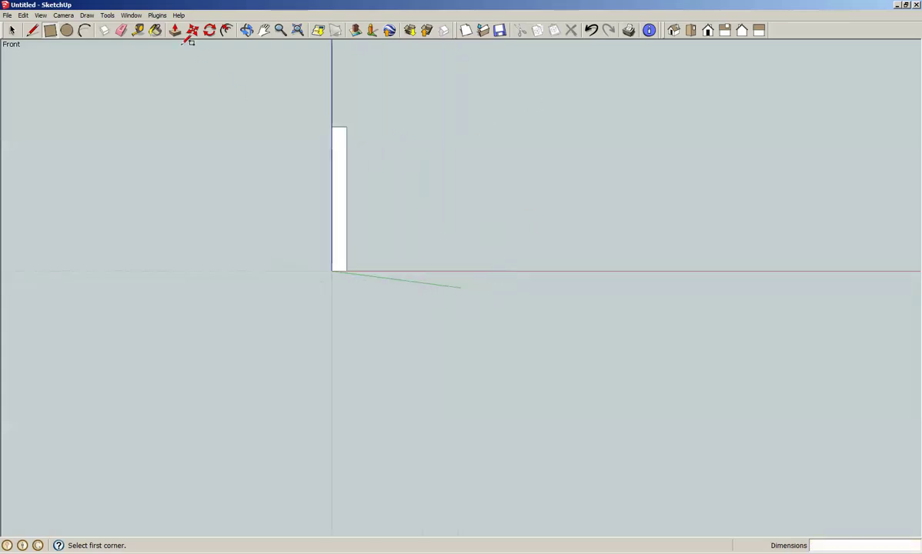
pyautogui.click(264, 31)
pyautogui.moveTo(357, 181); pyautogui.dragTo(428, 247)
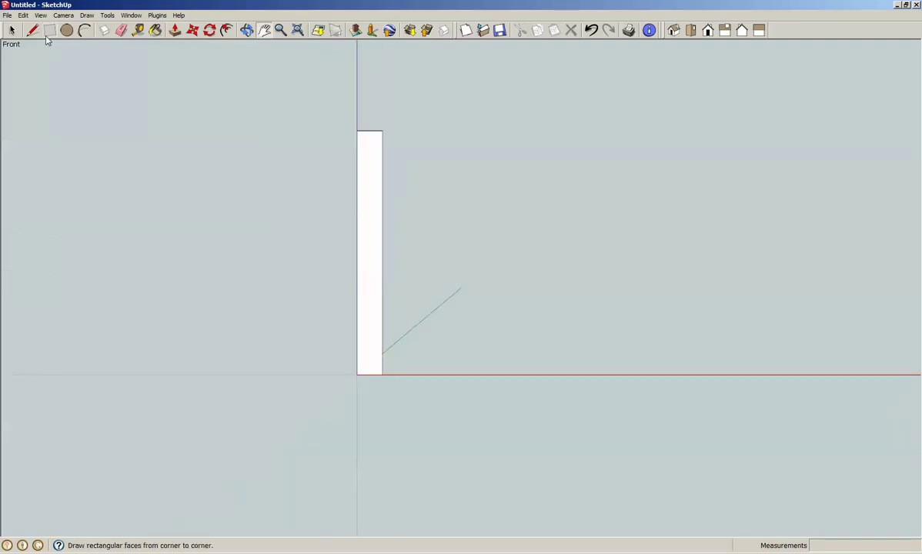
# Place a guide point 5/8 inch up from the rectangle's bottom-right corner
pyautogui.click(137, 30)
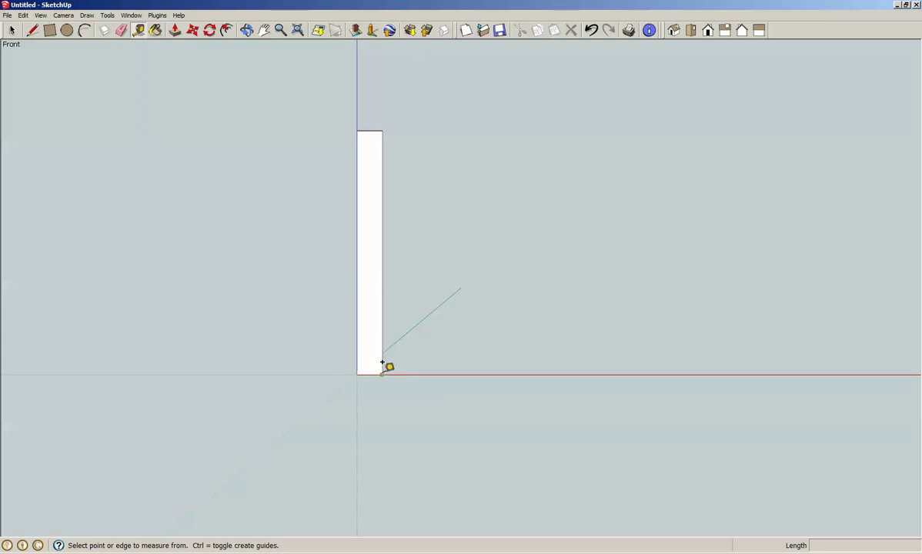
pyautogui.click(383, 364)
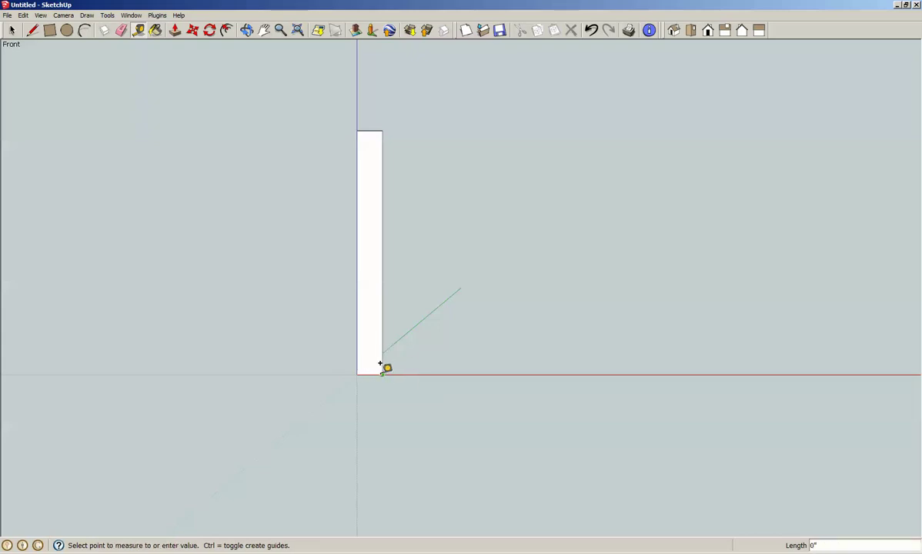
pyautogui.write('5/8')
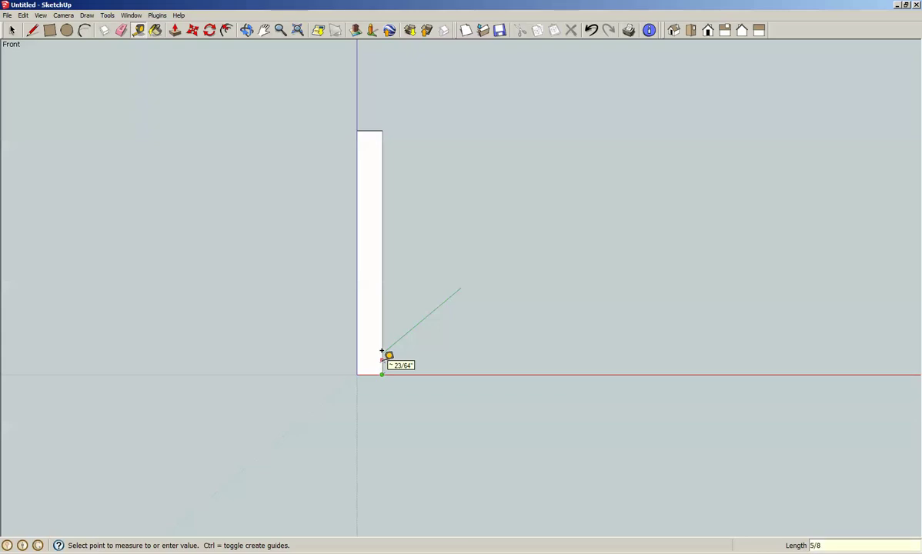
pyautogui.press('Return')
pyautogui.press('space')
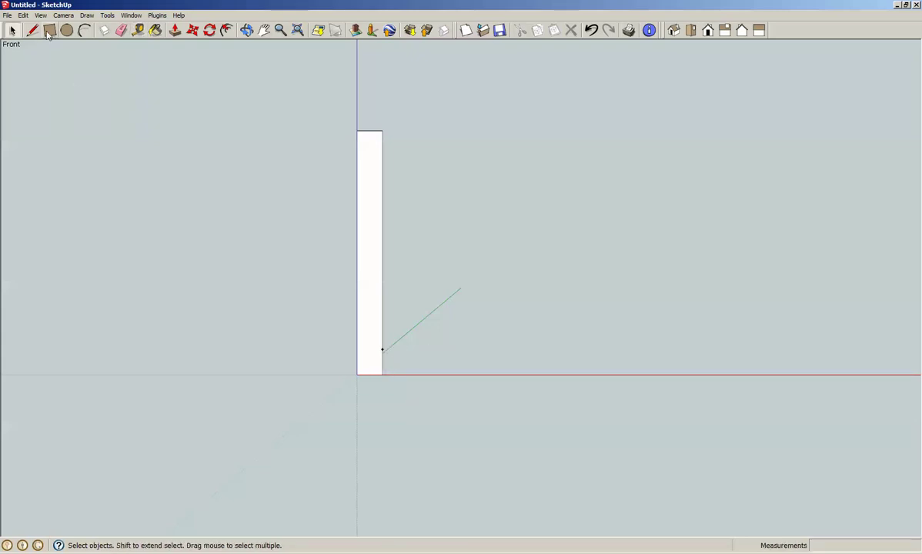
# Cut the bottom-right corner diagonally from the guide point, deleting the triangle and leftover edge
pyautogui.click(33, 29)
pyautogui.click(382, 350)
pyautogui.click(358, 375)
pyautogui.press('space')
pyautogui.click(376, 373)
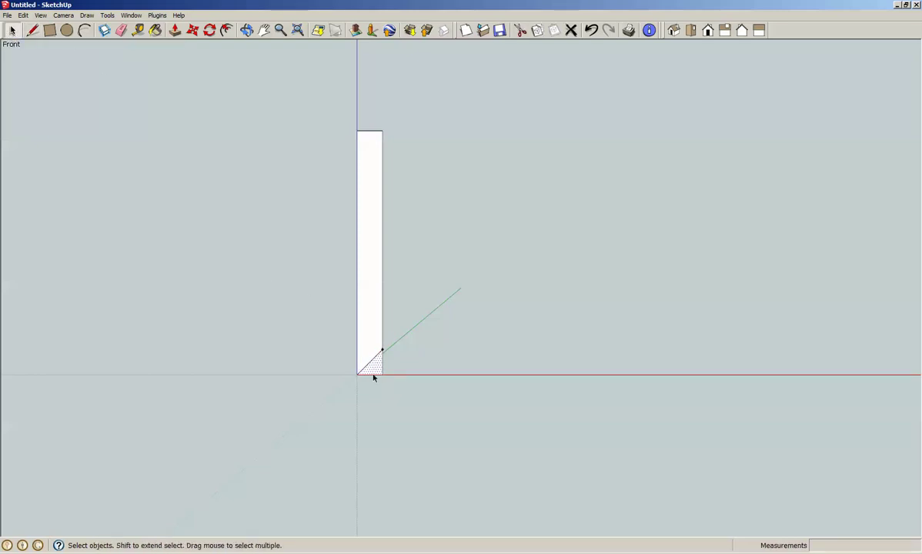
pyautogui.press('Delete')
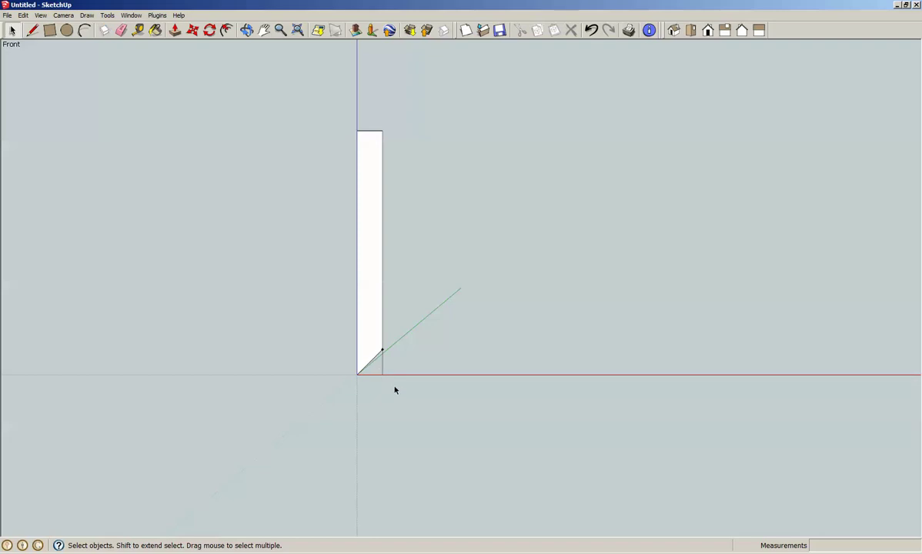
pyautogui.click(381, 362)
pyautogui.press('Delete')
# Push/pull the bevelled face out 5/8 inch into a thin board
pyautogui.click(247, 30)
pyautogui.moveTo(506, 171); pyautogui.dragTo(457, 268)
pyautogui.press('space')
pyautogui.click(454, 227)
pyautogui.press('p')
pyautogui.click(459, 230)
pyautogui.click(504, 243)
pyautogui.write('5/8')
pyautogui.press('Return')
pyautogui.press('space')
pyautogui.click(397, 234)
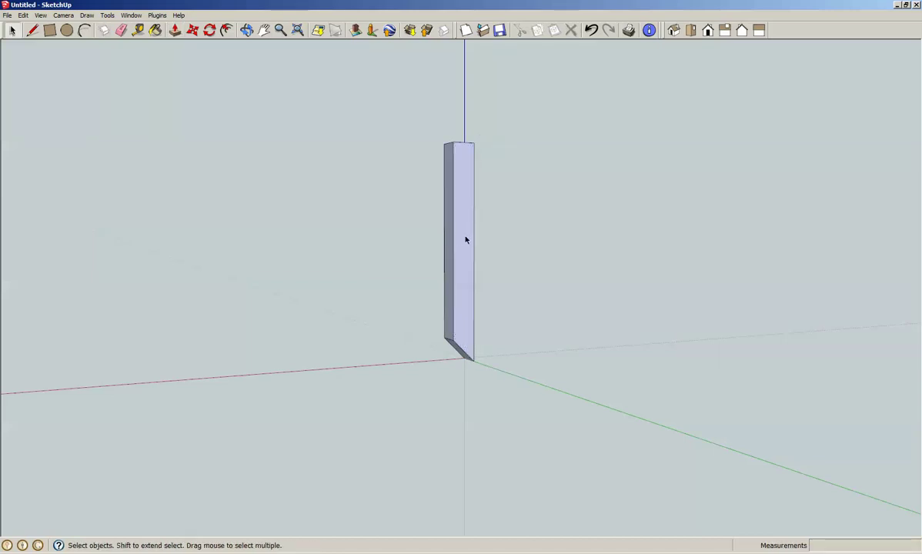
# Inspect the board from the front, then orbit around it at an angle
pyautogui.click(707, 30)
pyautogui.click(459, 301)
pyautogui.click(246, 30)
pyautogui.moveTo(539, 250); pyautogui.dragTo(385, 255)
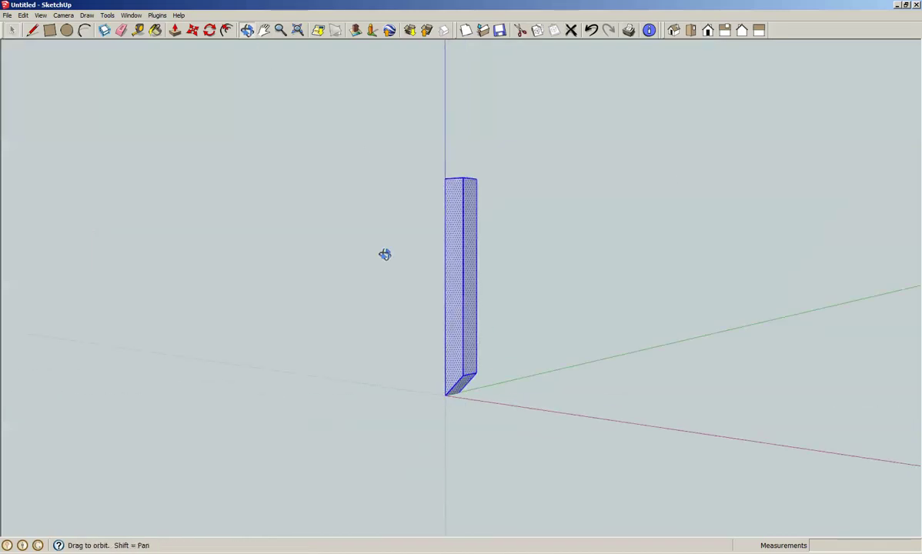
pyautogui.press('space')
pyautogui.click(247, 29)
pyautogui.moveTo(381, 196); pyautogui.dragTo(303, 267)
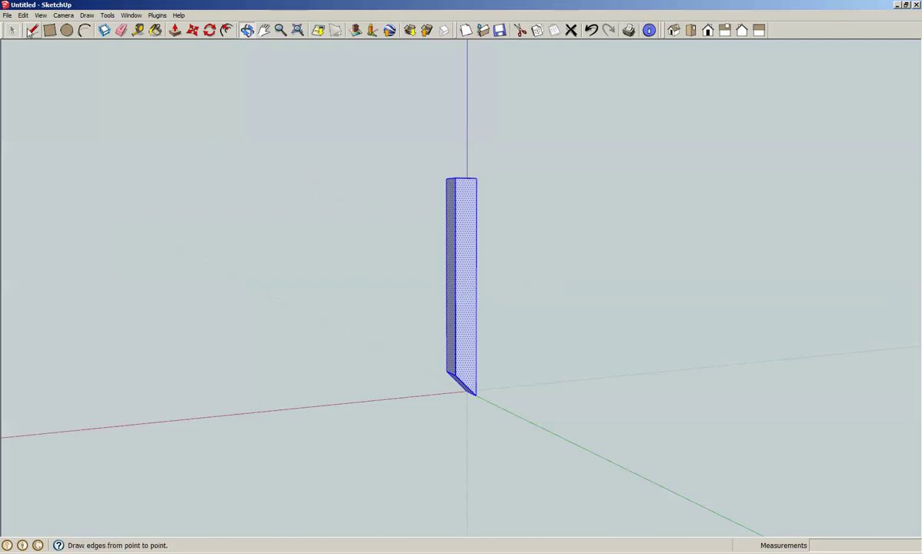
pyautogui.click(33, 29)
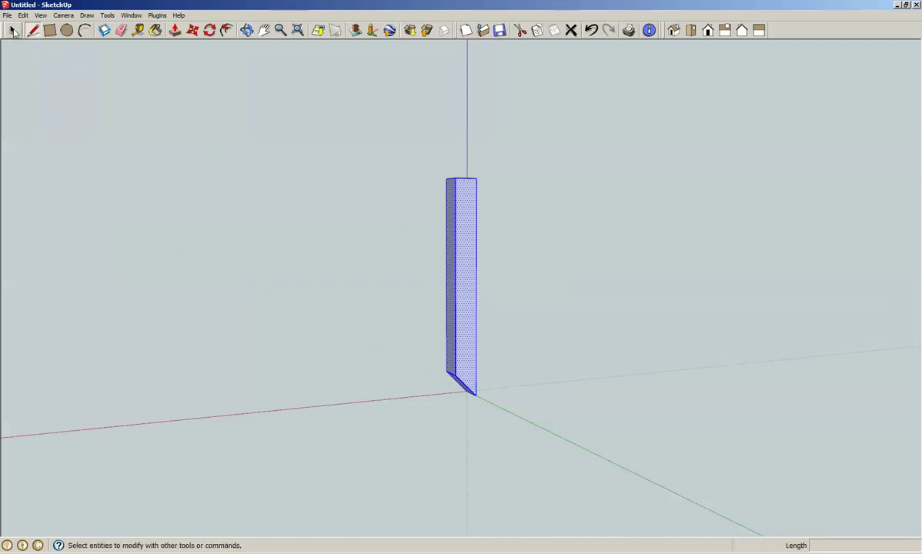
pyautogui.click(11, 29)
pyautogui.click(361, 257)
# Undo the 5/8 inch extrusion and pull the bevelled face out 5 inches instead
pyautogui.hotkey('ctrl', 'z')
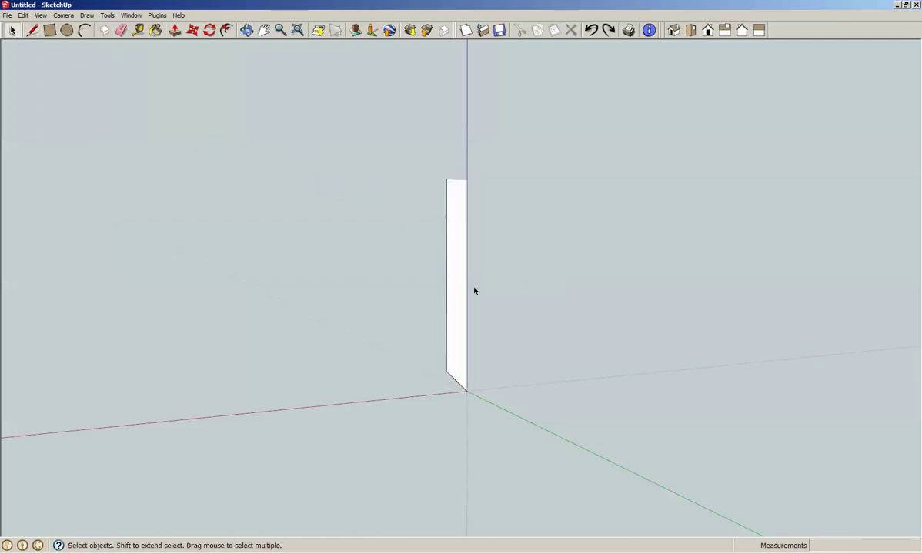
pyautogui.click(456, 259)
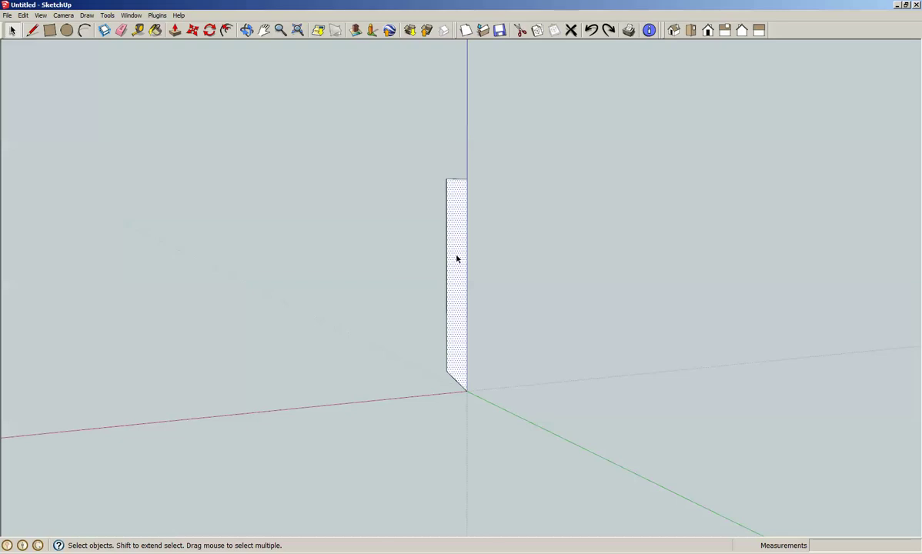
pyautogui.press('p')
pyautogui.moveTo(457, 261); pyautogui.dragTo(473, 268)
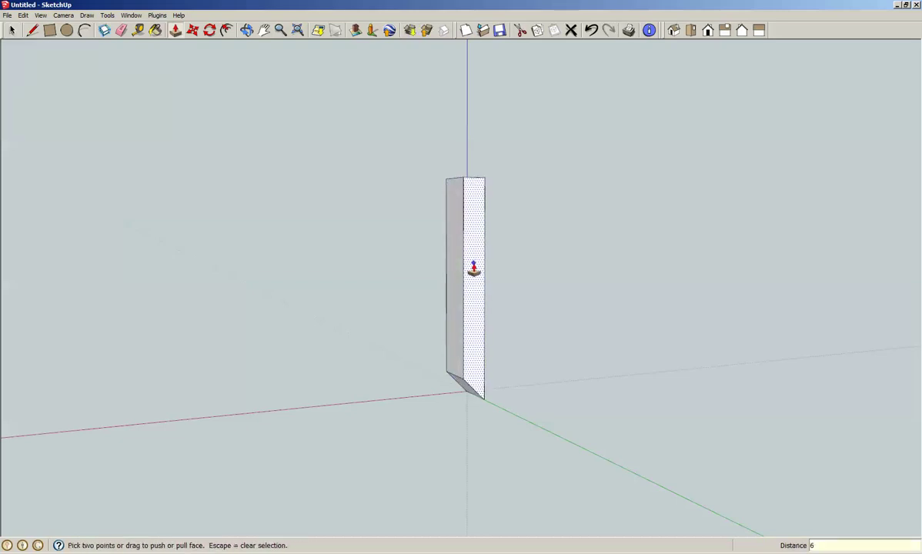
pyautogui.write('5')
pyautogui.press('Return')
pyautogui.press('space')
# Select the whole 5 inch slab and make it a single component
pyautogui.click(491, 268)
pyautogui.doubleClick(489, 268)
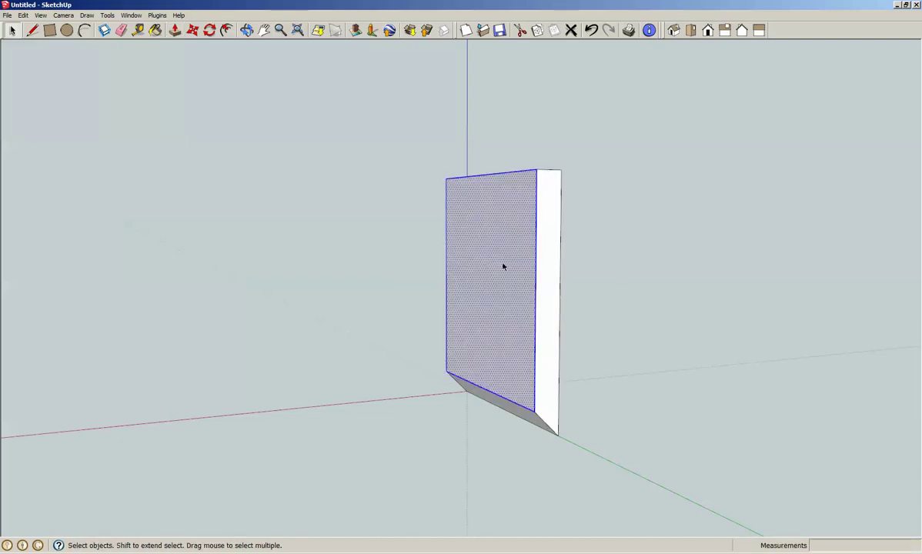
pyautogui.click(685, 271)
pyautogui.tripleClick(513, 267)
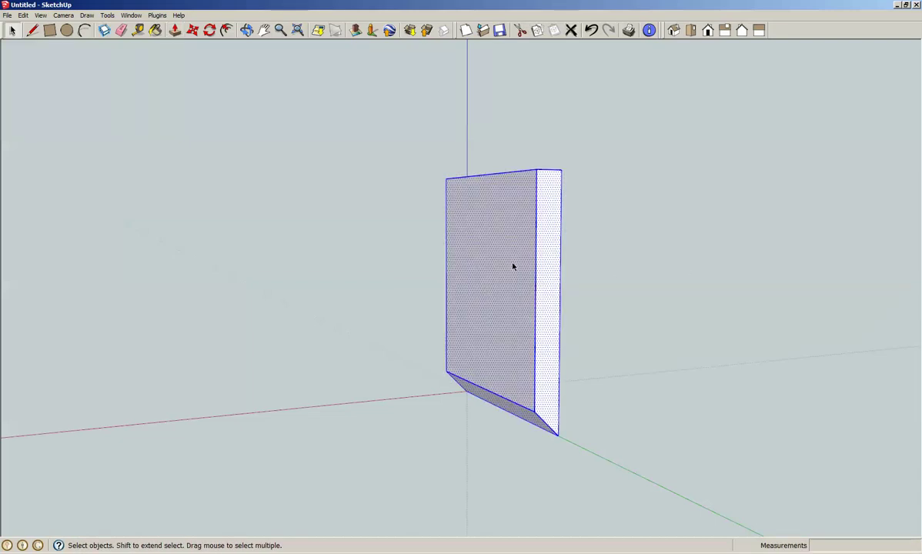
pyautogui.press('g')
pyautogui.press('Return')
pyautogui.click(368, 223)
pyautogui.click(246, 30)
pyautogui.moveTo(391, 239); pyautogui.dragTo(746, 323)
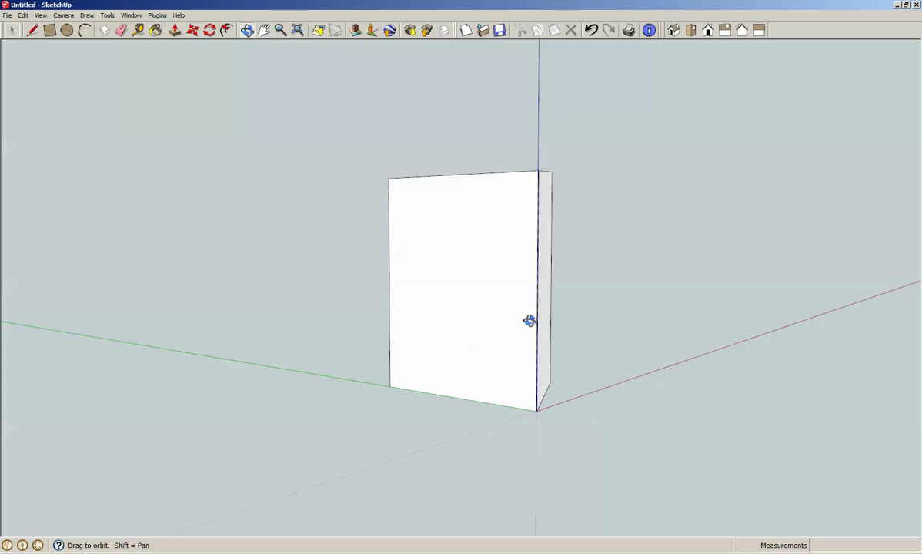
pyautogui.moveTo(568, 323); pyautogui.dragTo(517, 329)
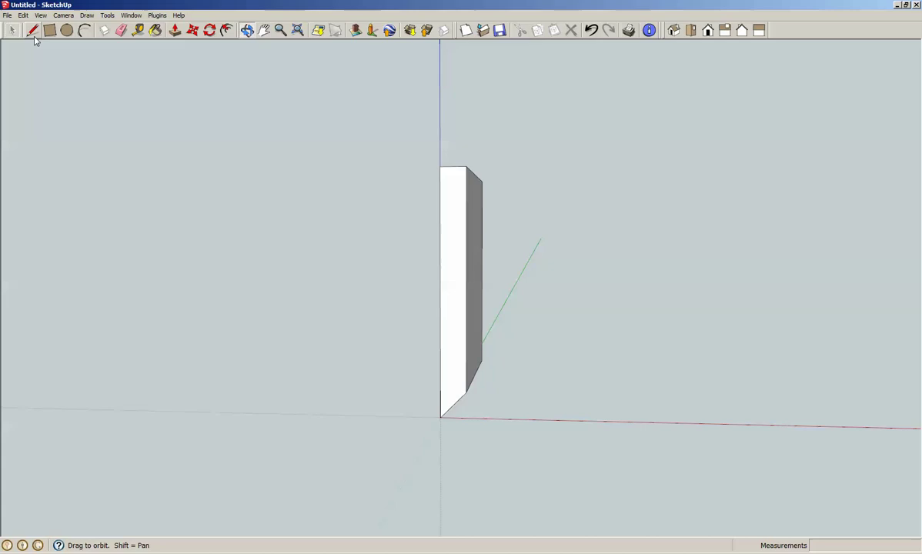
# Copy the slab component to the right along the red axis
pyautogui.press('space')
pyautogui.click(452, 273)
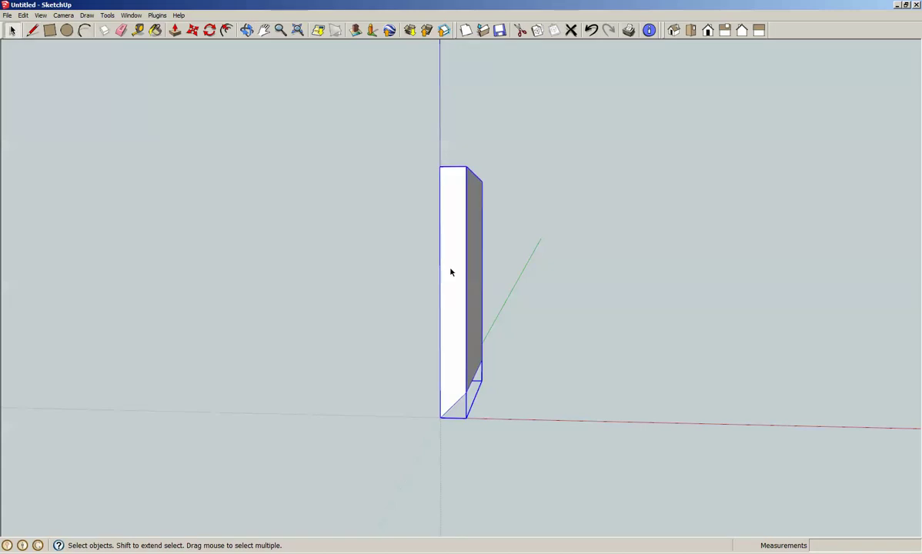
pyautogui.click(213, 33)
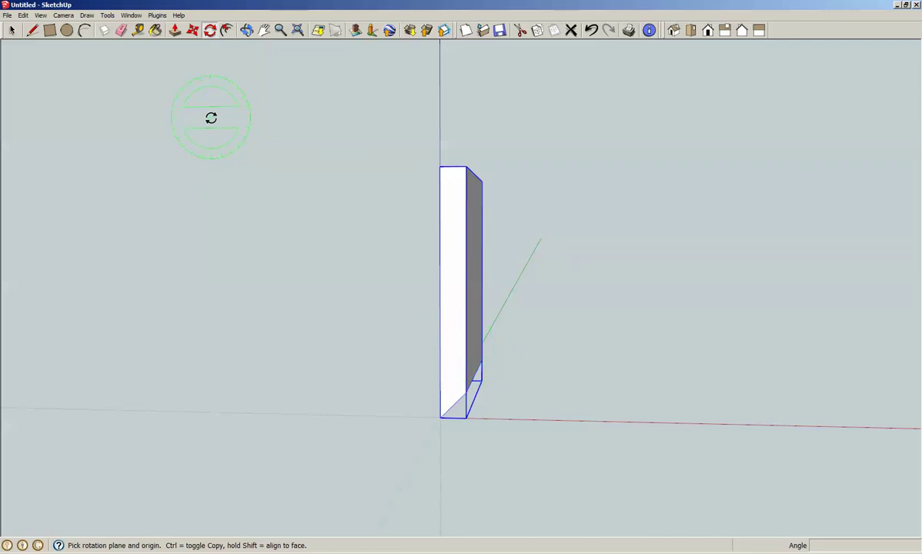
pyautogui.click(193, 30)
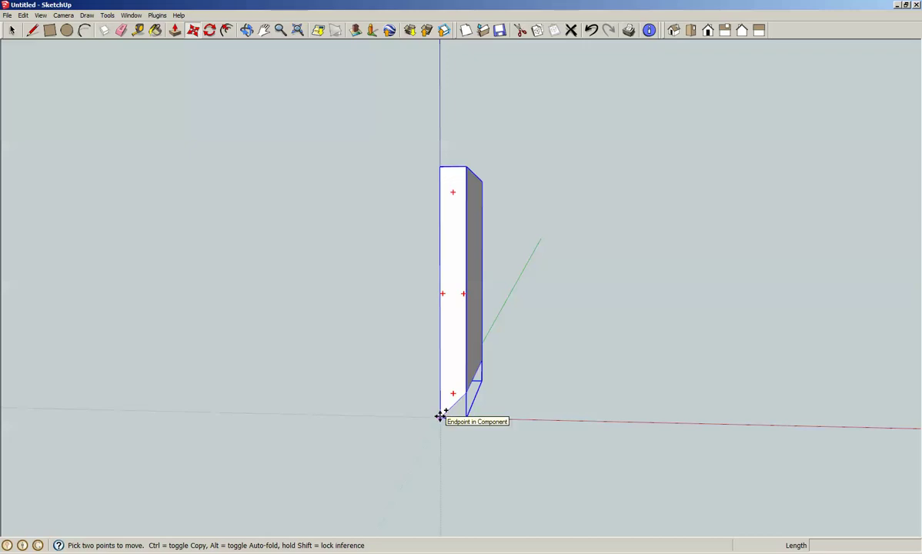
pyautogui.click(440, 417)
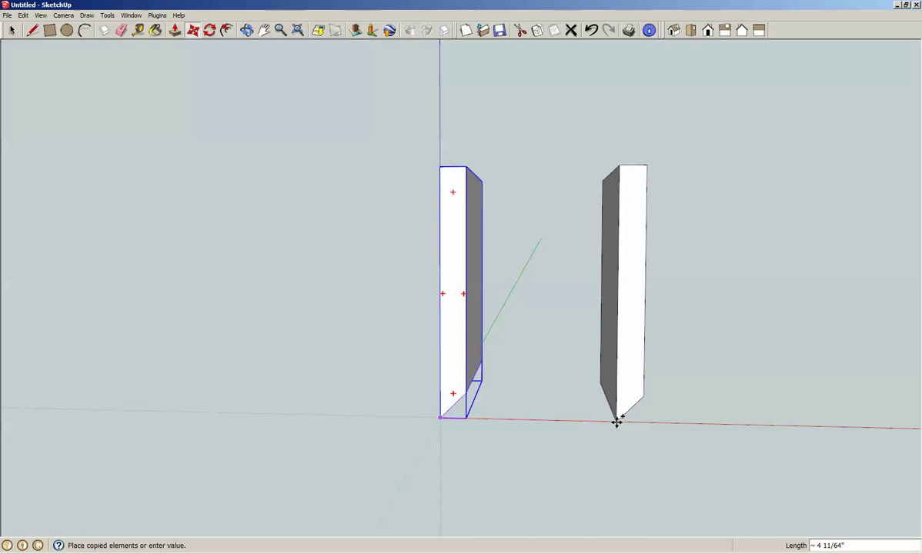
pyautogui.click(626, 421)
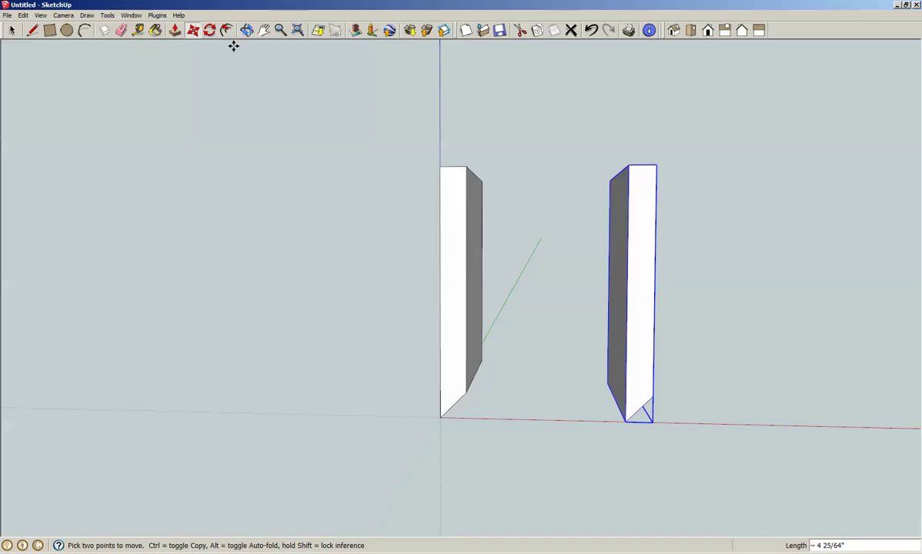
# Rotate the copy 90° about its bottom corner so it lies flat
pyautogui.click(209, 30)
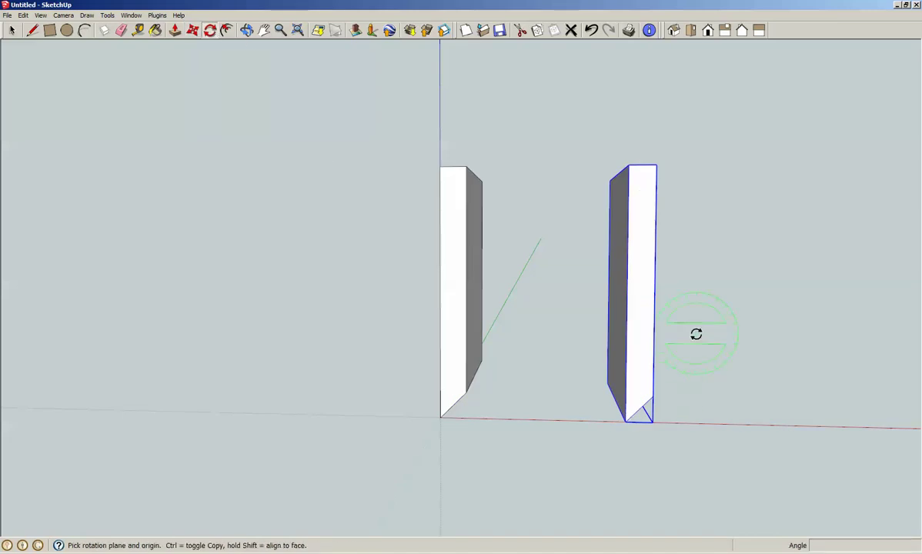
pyautogui.click(626, 421)
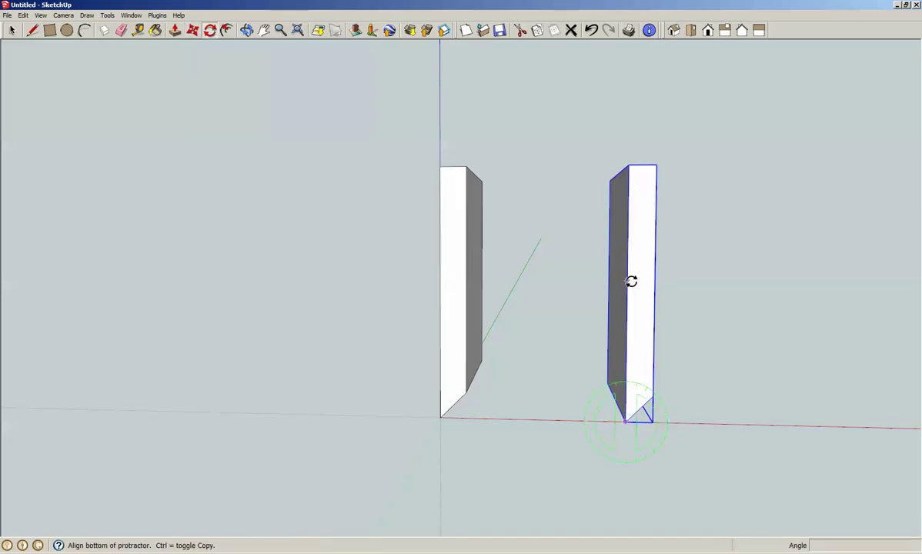
pyautogui.click(629, 166)
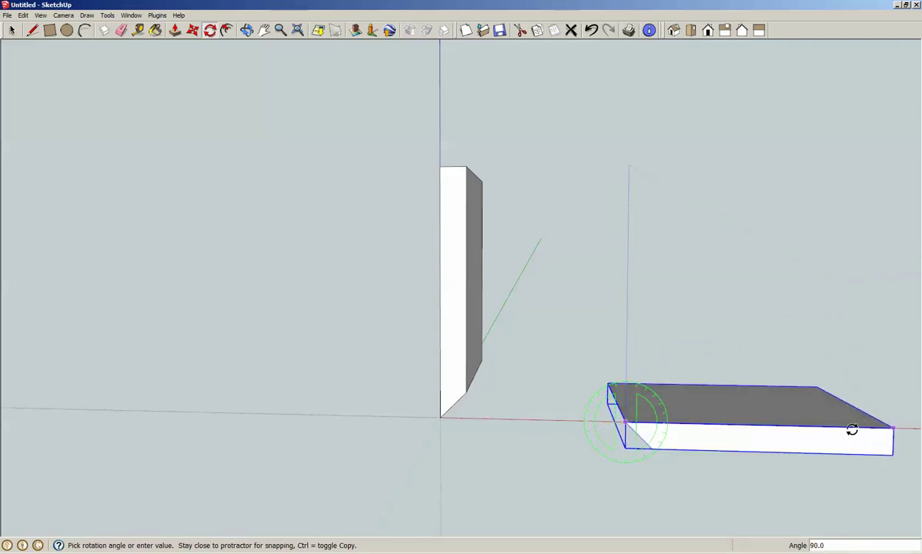
pyautogui.click(852, 430)
pyautogui.press('space')
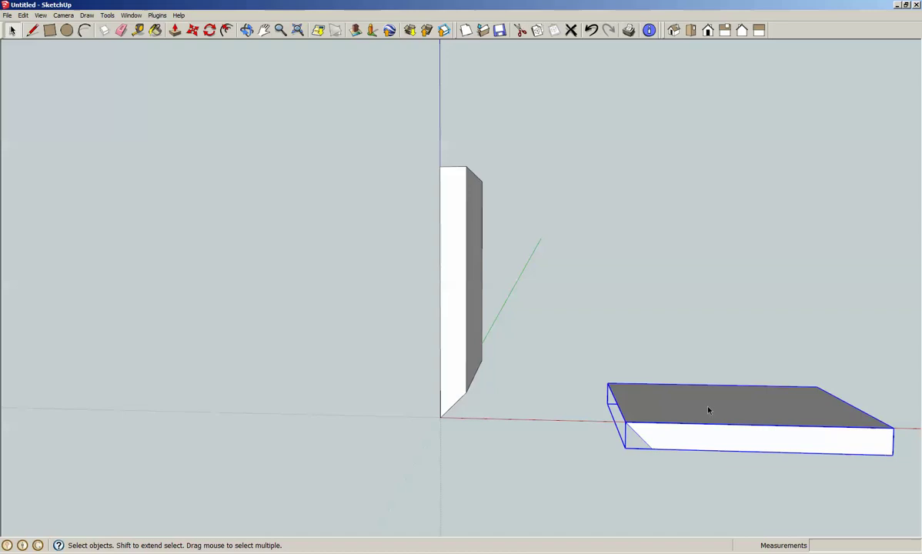
# Flip the flat board end to end, then undo the flip
pyautogui.rightClick(697, 413)
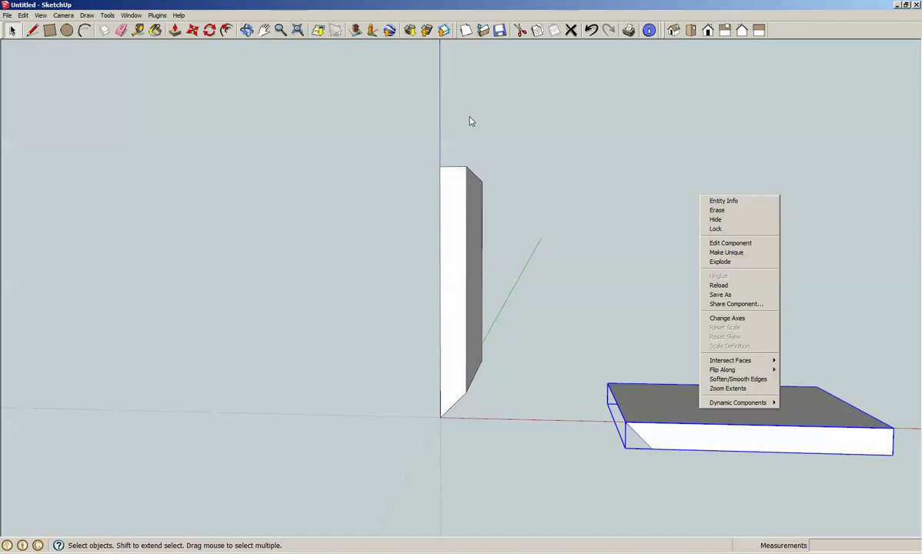
pyautogui.moveTo(747, 369)
pyautogui.click(812, 388)
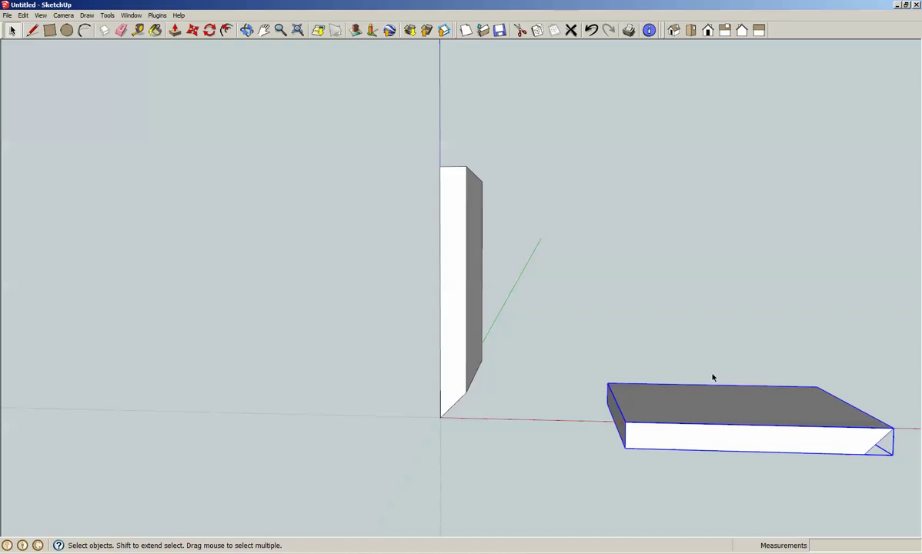
pyautogui.hotkey('ctrl', 'z')
pyautogui.rightClick(674, 402)
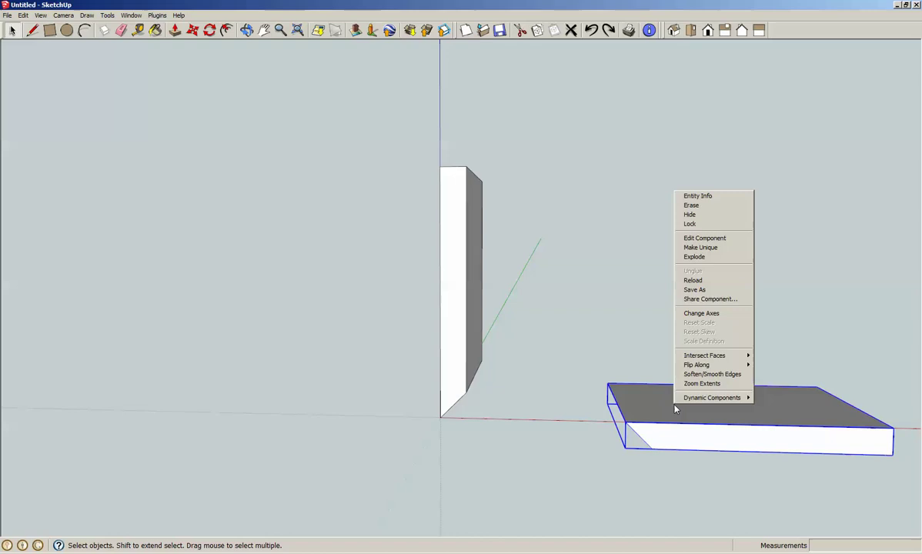
pyautogui.moveTo(705, 369)
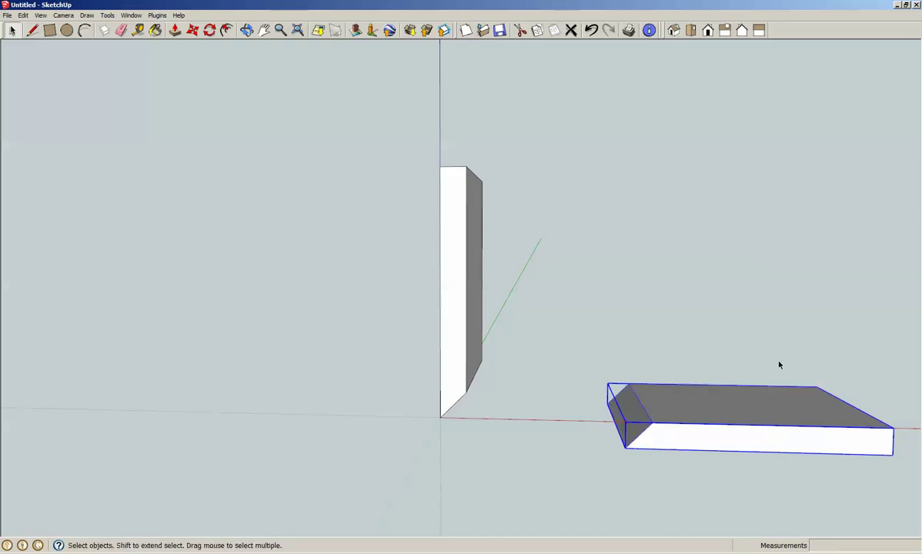
pyautogui.click(620, 470)
# Move the flat board by its lower-left corner onto the upright board's corner, forming an L
pyautogui.click(685, 439)
pyautogui.press('m')
pyautogui.click(625, 449)
pyautogui.click(441, 419)
pyautogui.press('space')
pyautogui.click(713, 318)
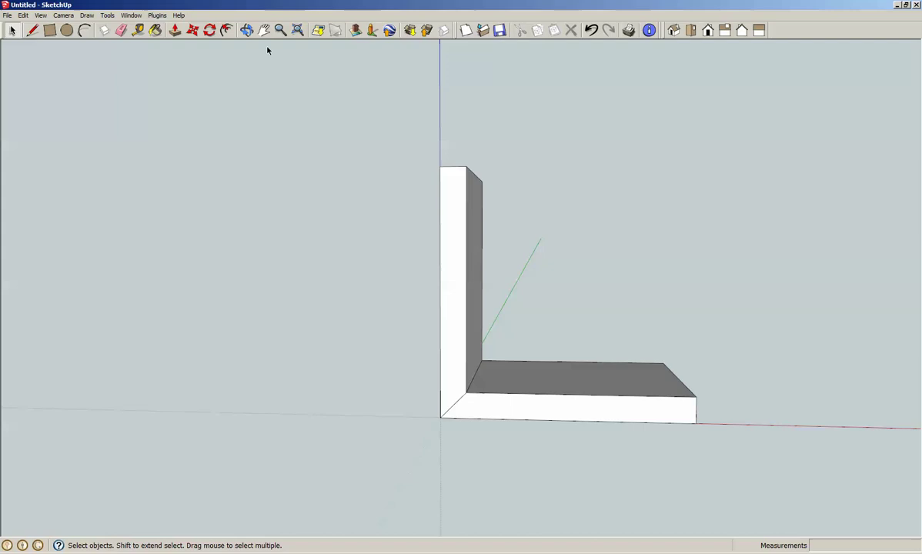
pyautogui.click(246, 30)
pyautogui.moveTo(401, 281); pyautogui.dragTo(716, 308)
pyautogui.moveTo(465, 312); pyautogui.dragTo(418, 311)
# Draw a 3 inch circle centred on the L's inner corner
pyautogui.click(68, 32)
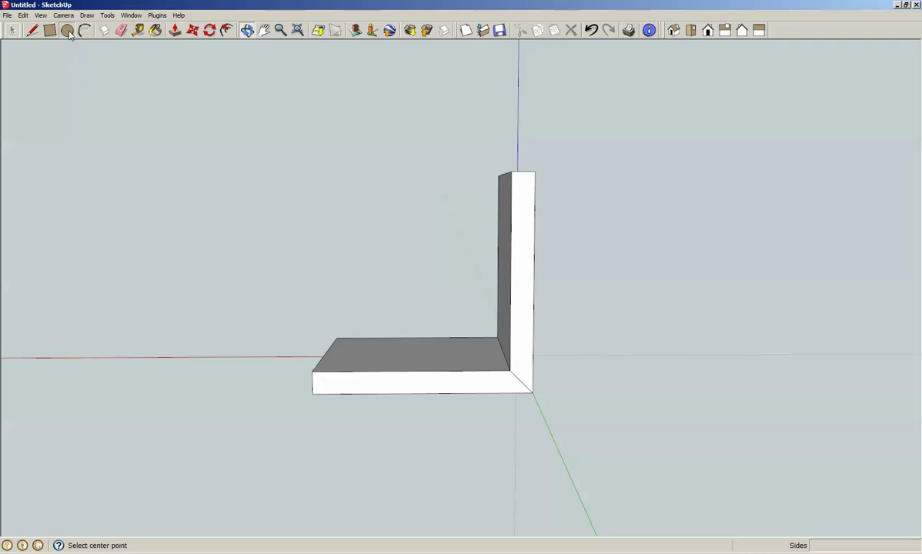
pyautogui.click(510, 370)
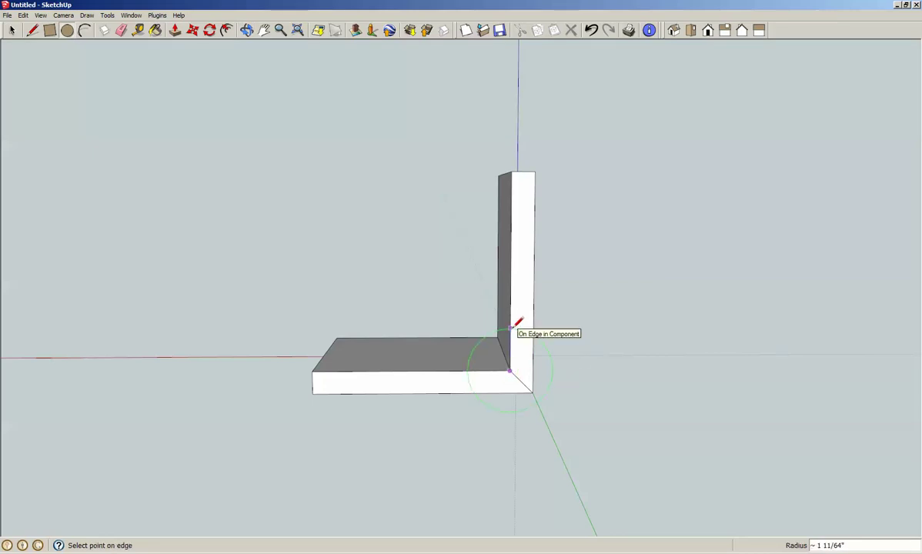
pyautogui.write('3')
pyautogui.press('Return')
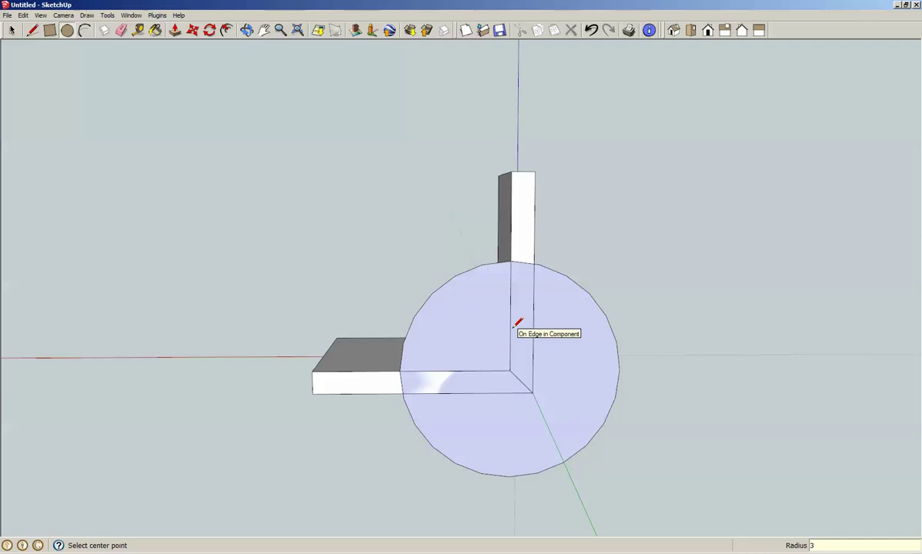
pyautogui.press('space')
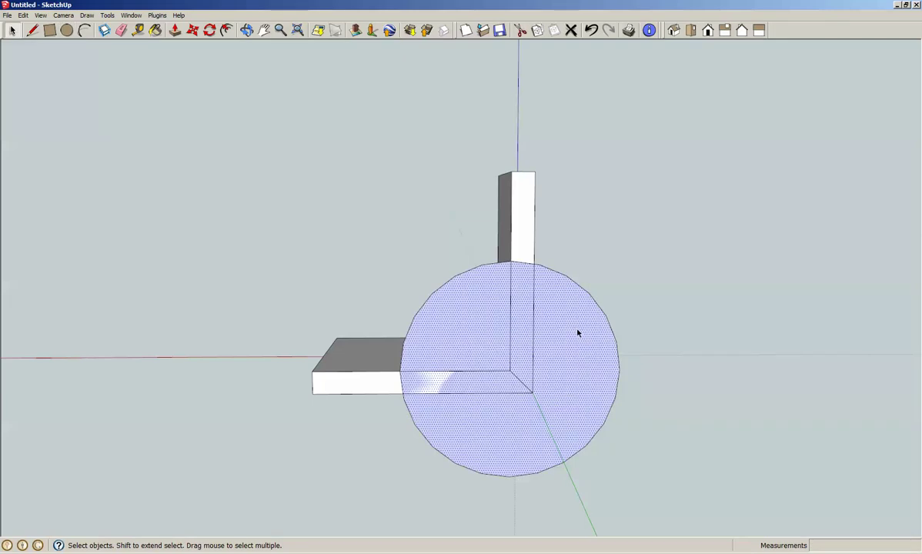
pyautogui.click(576, 332)
pyautogui.click(73, 69)
# Split the 3 inch circle with lines and delete its outer part, then undo it all
pyautogui.click(33, 30)
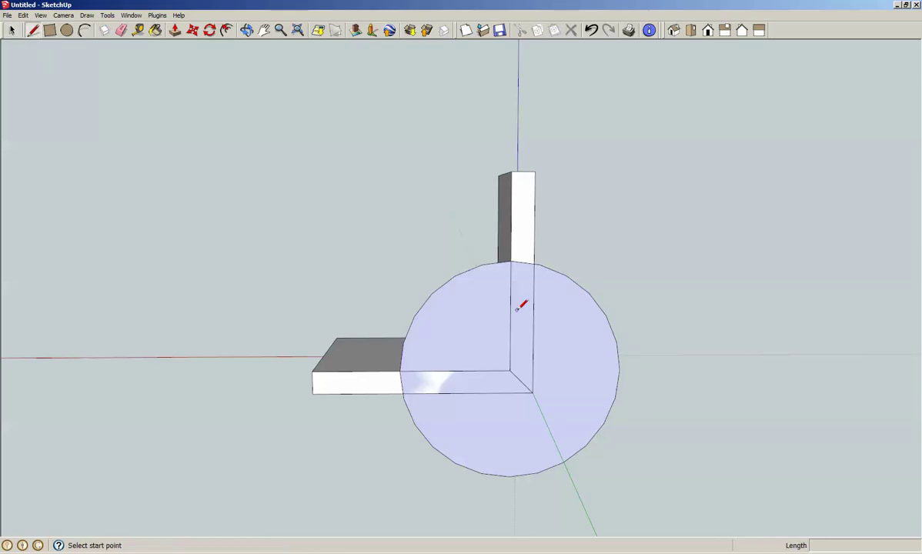
pyautogui.click(510, 262)
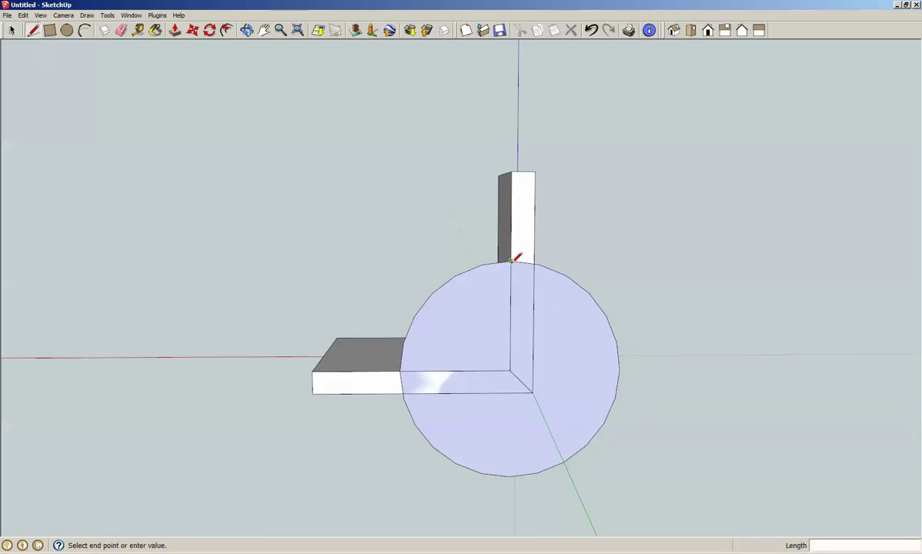
pyautogui.click(511, 371)
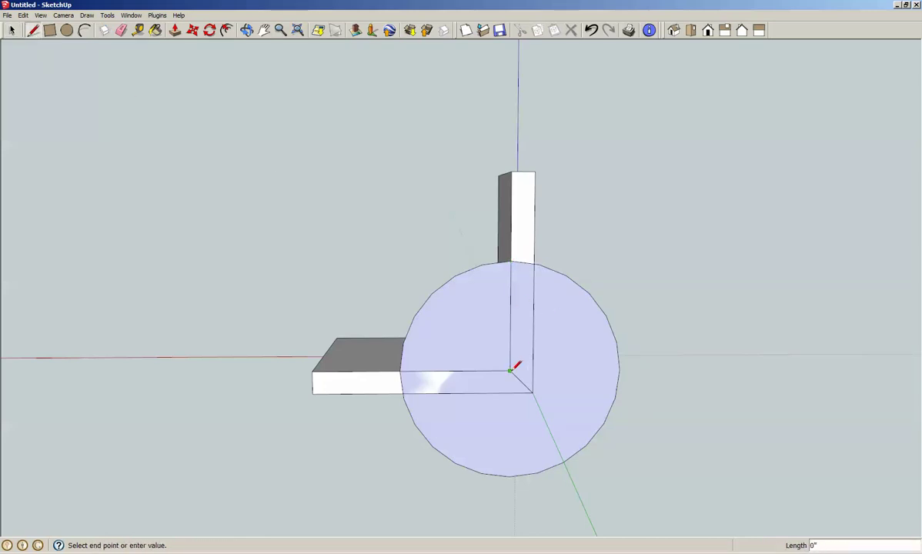
pyautogui.click(401, 371)
pyautogui.press('space')
pyautogui.click(582, 367)
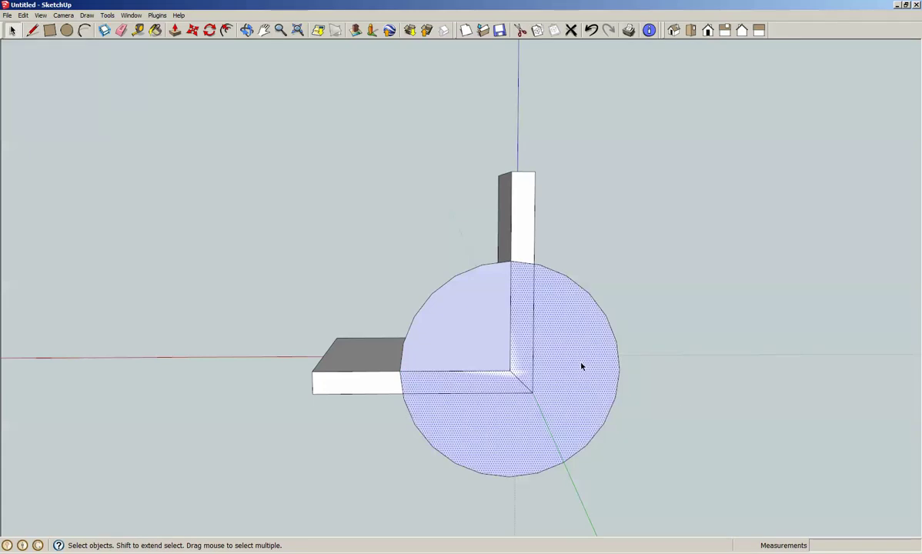
pyautogui.press('Delete')
pyautogui.click(608, 321)
pyautogui.press('Delete')
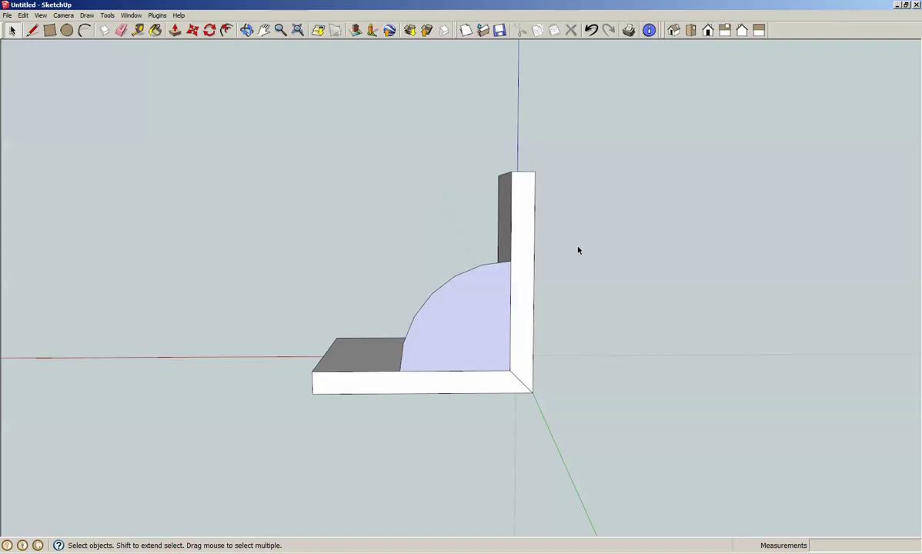
pyautogui.hotkey('ctrl', 'z')
pyautogui.hotkey('ctrl', 'z')
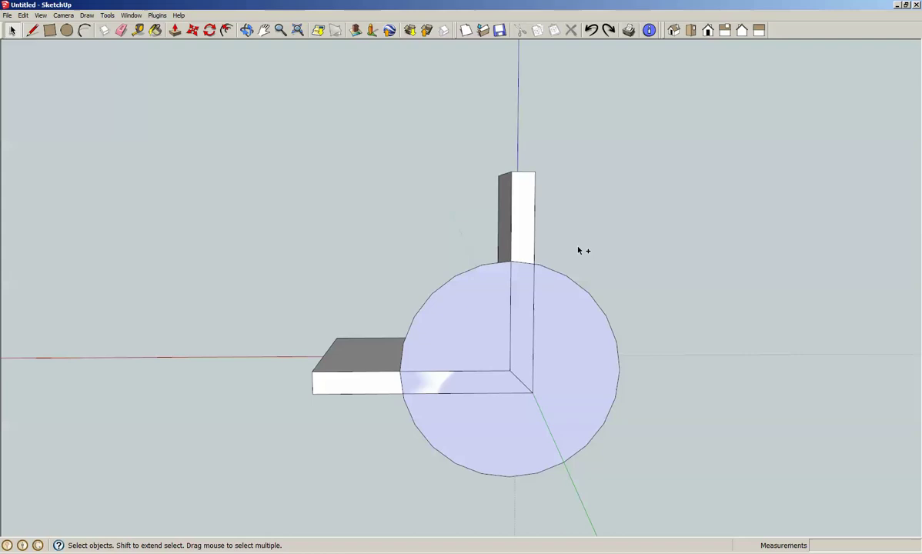
pyautogui.hotkey('ctrl', 'z')
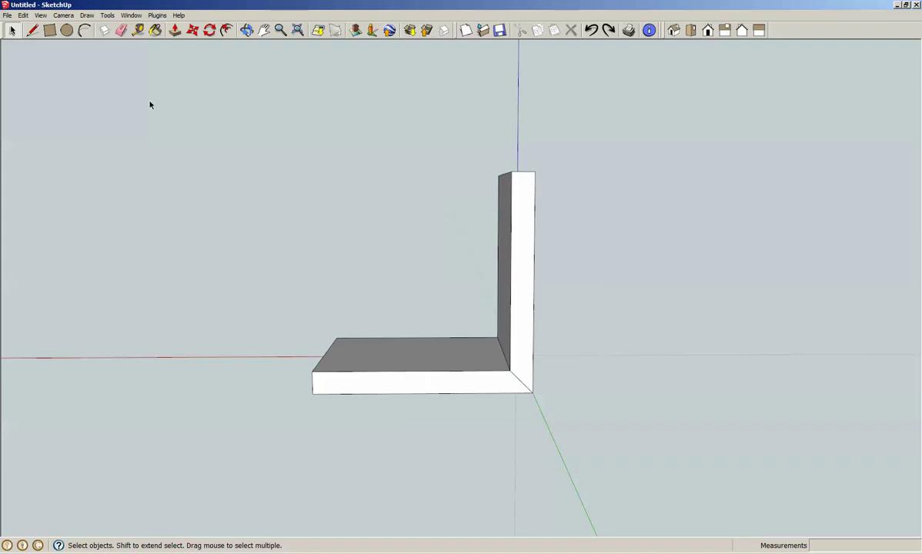
# Draw a 4 inch radius circle centred on the inner corner instead
pyautogui.click(67, 29)
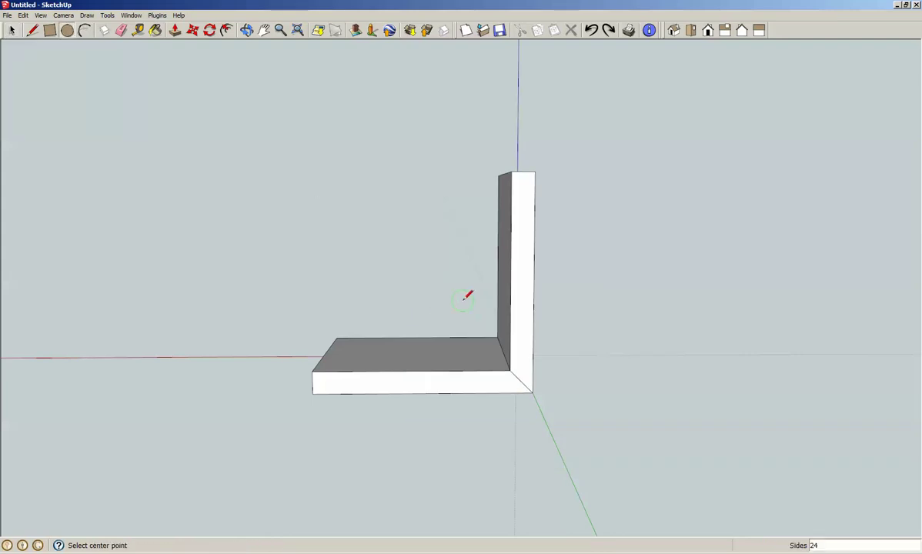
pyautogui.click(510, 371)
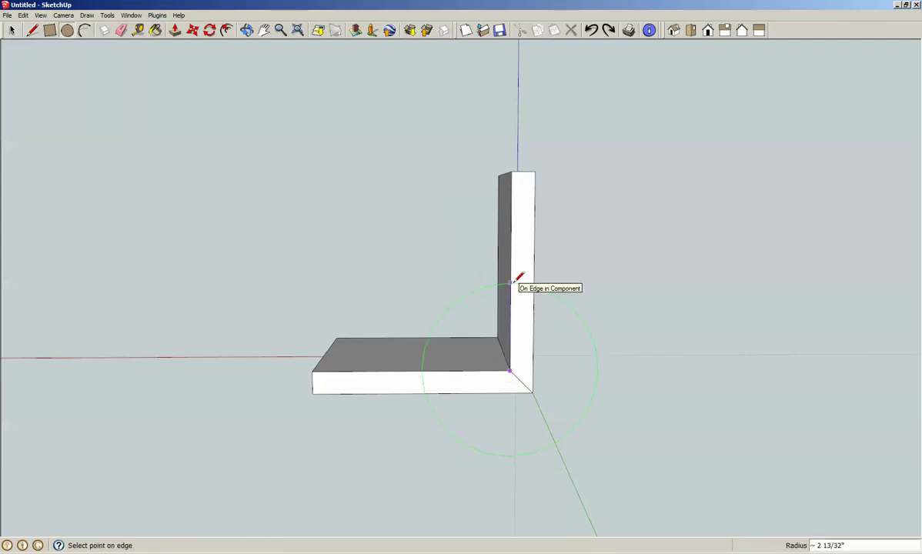
pyautogui.write('4')
pyautogui.press('Return')
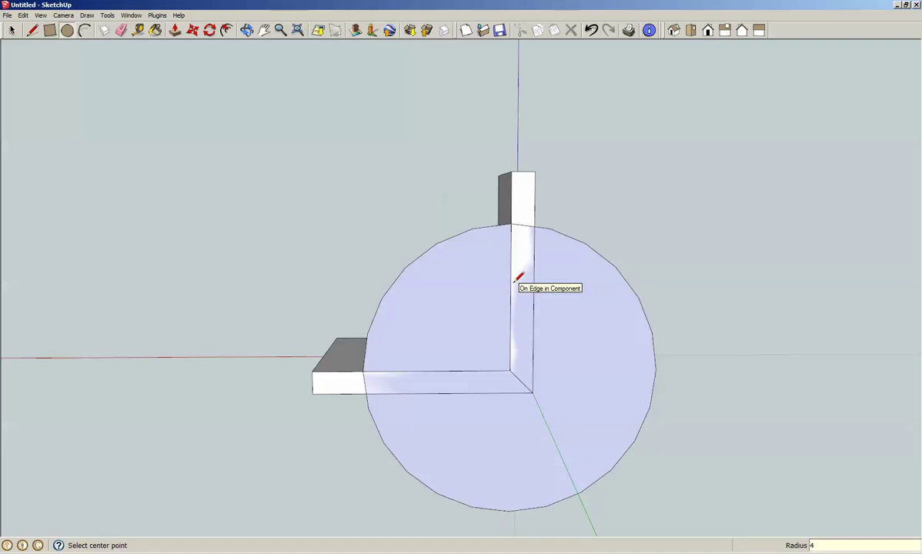
pyautogui.press('space')
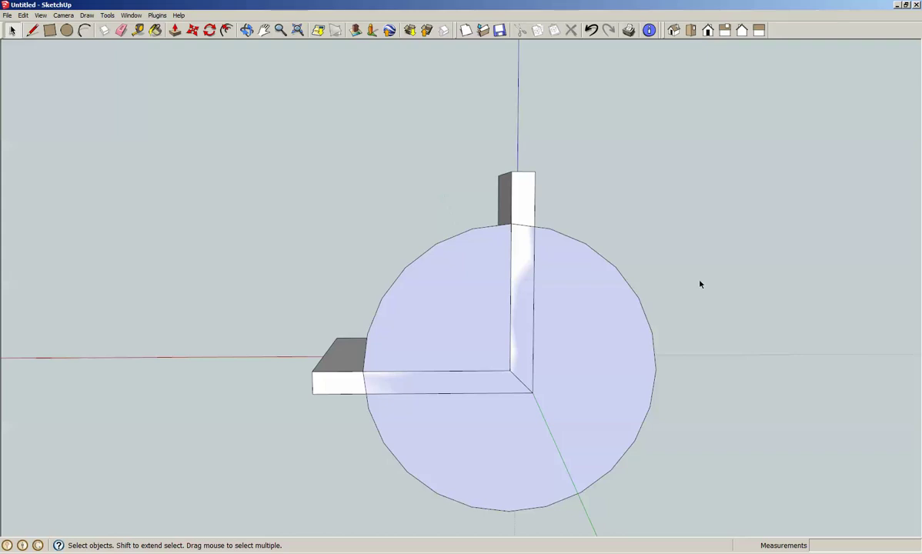
# Split the 4 inch circle along the boards and delete the outer face and leftover edges
pyautogui.click(32, 30)
pyautogui.click(511, 224)
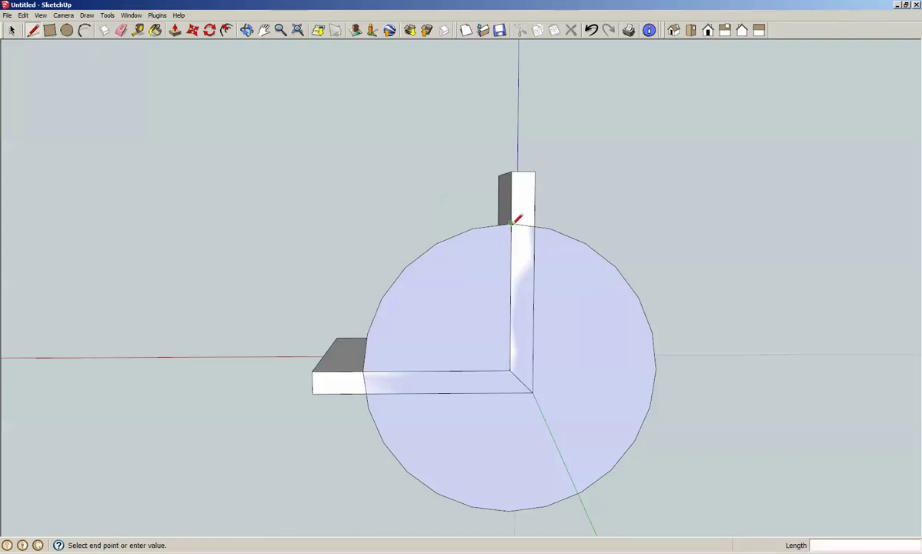
pyautogui.click(510, 372)
pyautogui.click(363, 372)
pyautogui.press('space')
pyautogui.click(562, 350)
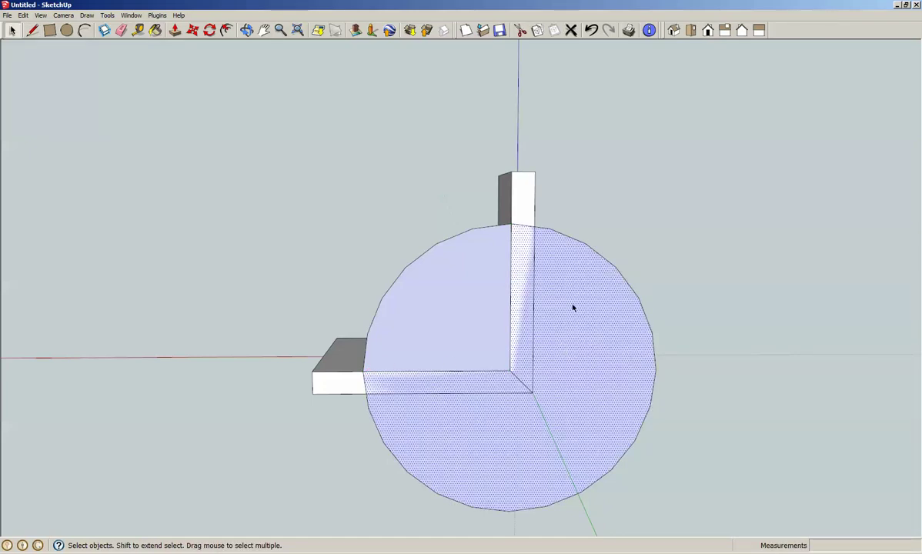
pyautogui.press('Delete')
pyautogui.click(653, 342)
pyautogui.press('Delete')
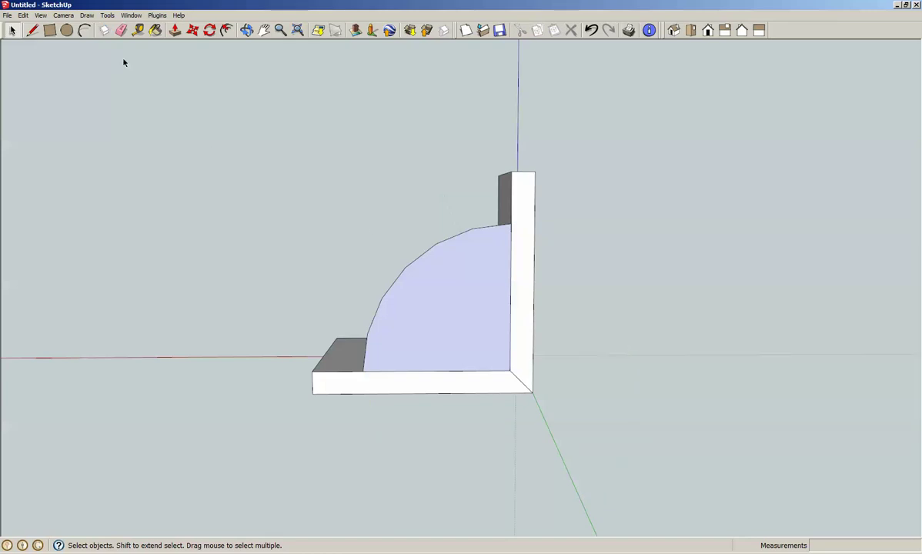
# Draw a 3 inch circle at the inner corner and divide it along the boards
pyautogui.click(68, 33)
pyautogui.click(510, 372)
pyautogui.write('3')
pyautogui.press('Return')
pyautogui.press('space')
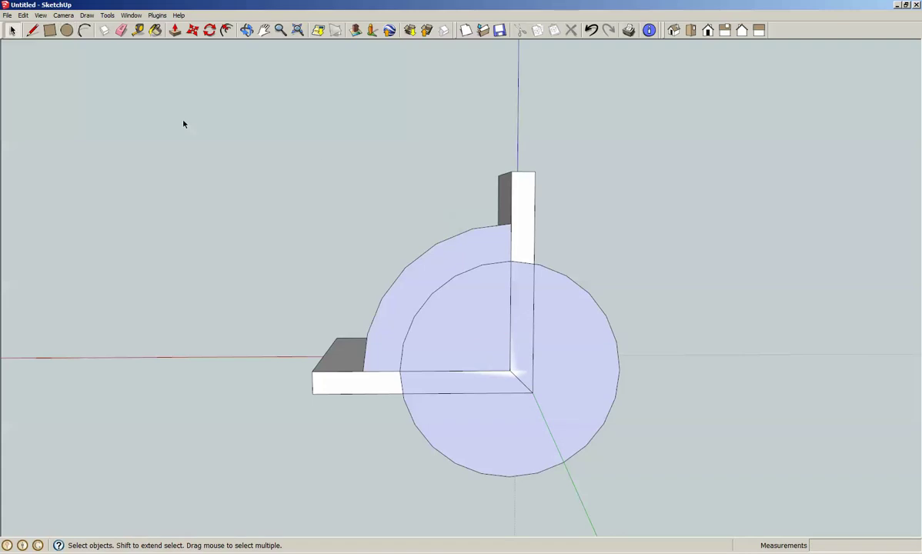
pyautogui.click(33, 30)
pyautogui.click(511, 261)
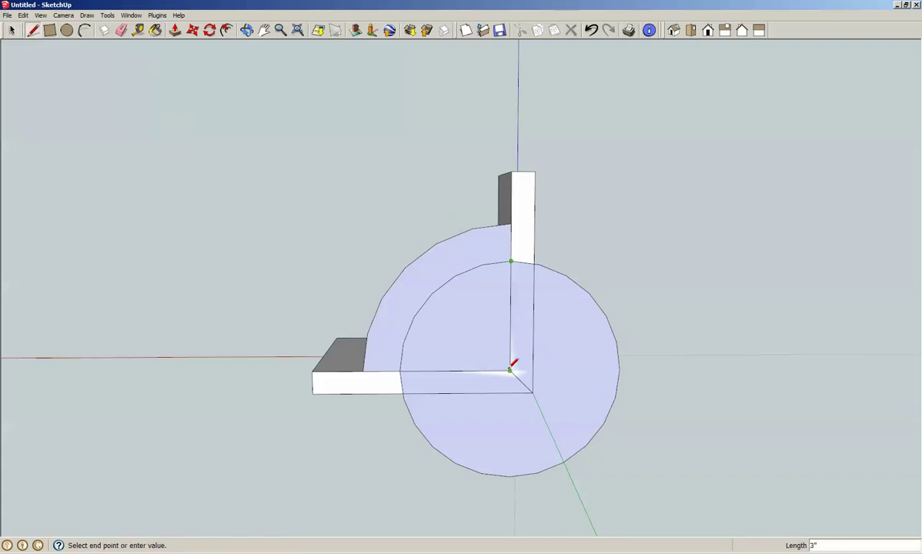
pyautogui.click(511, 371)
pyautogui.click(400, 372)
pyautogui.press('space')
# Delete the small circle's outer pieces and its inner quarter face, leaving the arch band
pyautogui.click(574, 352)
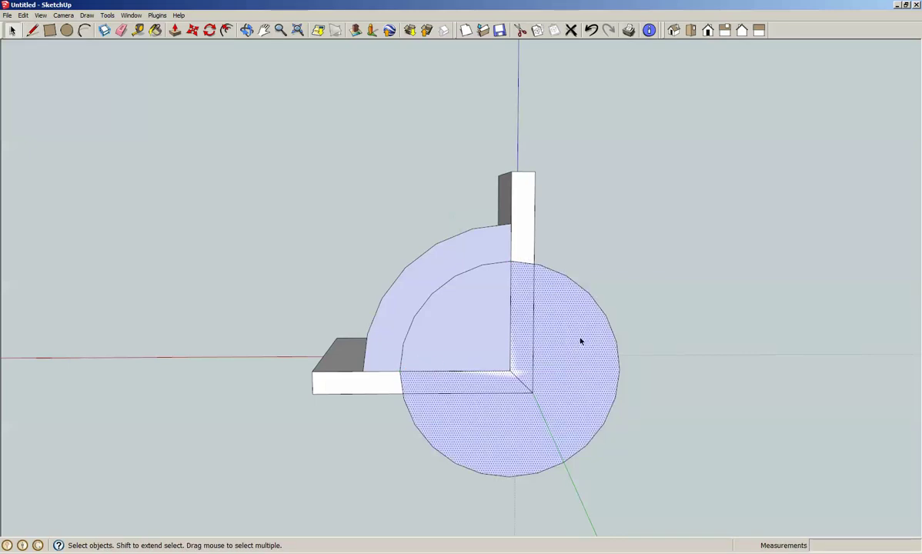
pyautogui.press('Delete')
pyautogui.moveTo(587, 323); pyautogui.dragTo(582, 316)
pyautogui.press('Delete')
pyautogui.click(475, 325)
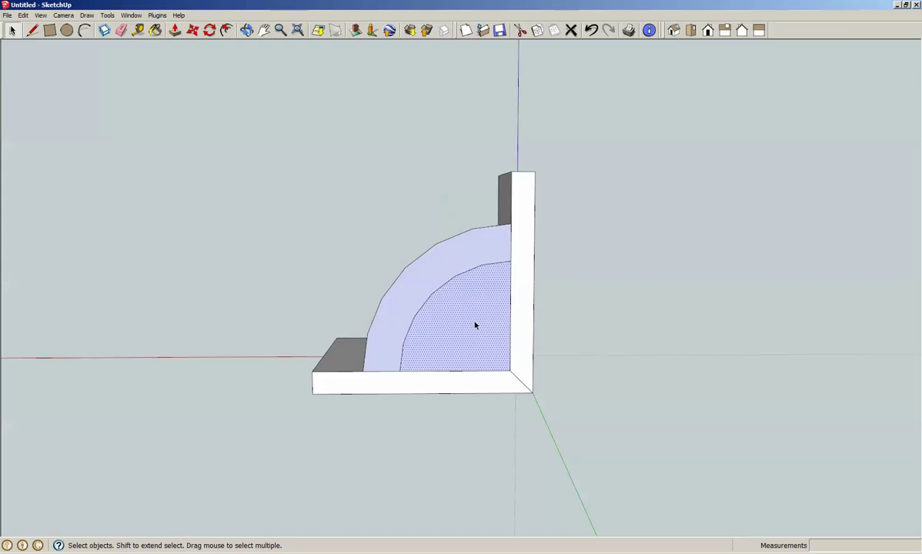
pyautogui.press('Delete')
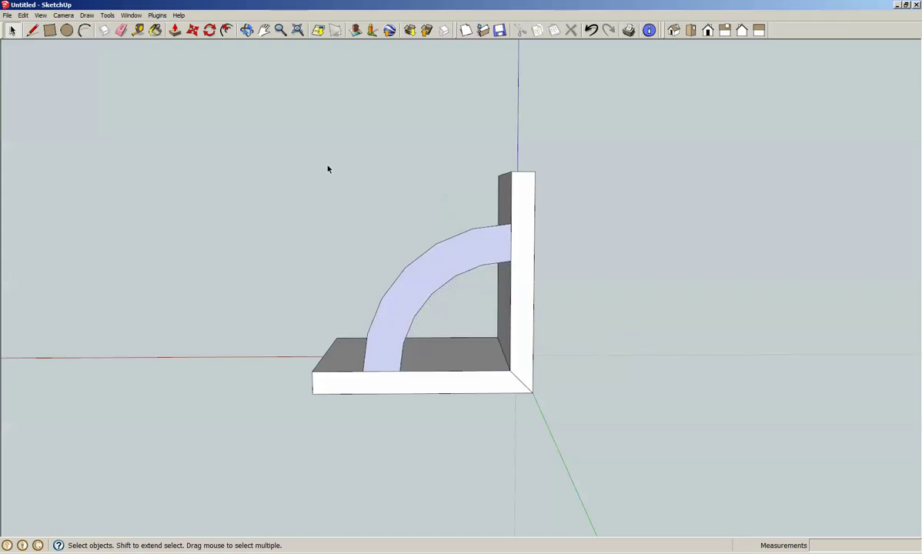
# Push/Pull the arch face 5/8 inch into a solid curved brace
pyautogui.click(247, 30)
pyautogui.moveTo(284, 142); pyautogui.dragTo(585, 264)
pyautogui.moveTo(354, 288); pyautogui.dragTo(568, 330)
pyautogui.press('space')
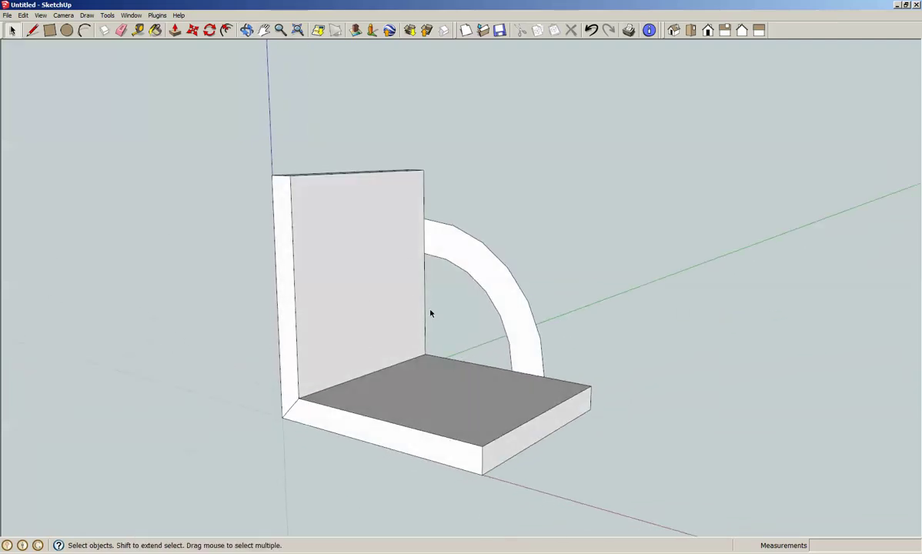
pyautogui.click(467, 257)
pyautogui.press('p')
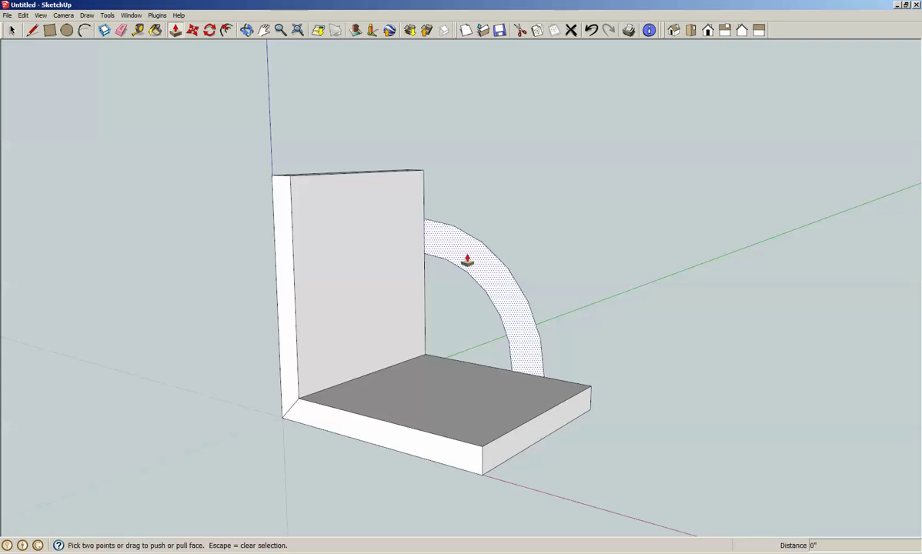
pyautogui.moveTo(467, 259); pyautogui.dragTo(455, 266)
pyautogui.write('5/8')
pyautogui.press('Return')
# Make the whole curved brace its own component
pyautogui.press('space')
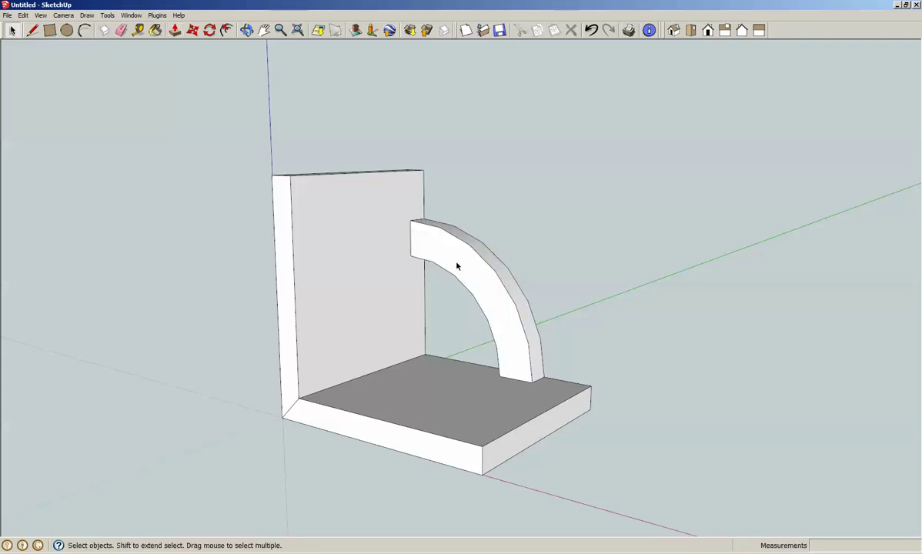
pyautogui.tripleClick(457, 266)
pyautogui.press('g')
pyautogui.press('Return')
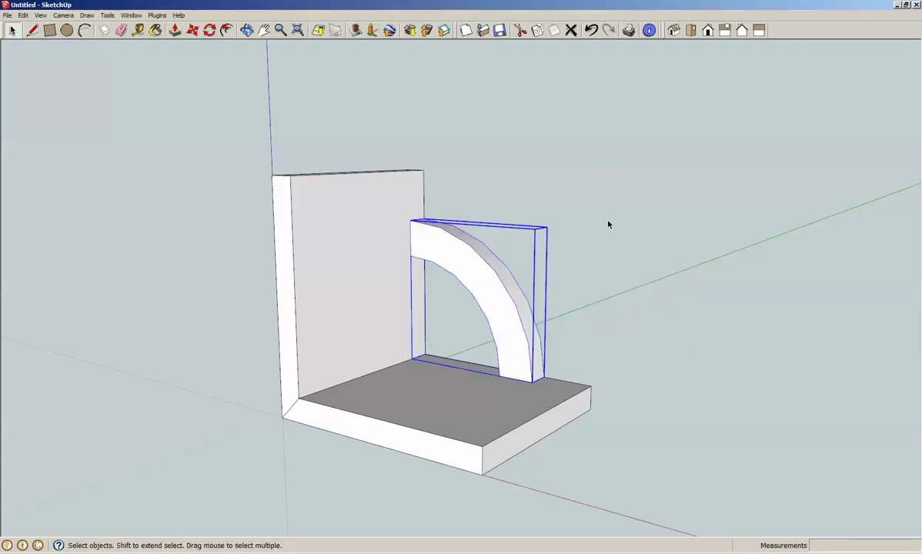
pyautogui.press('m')
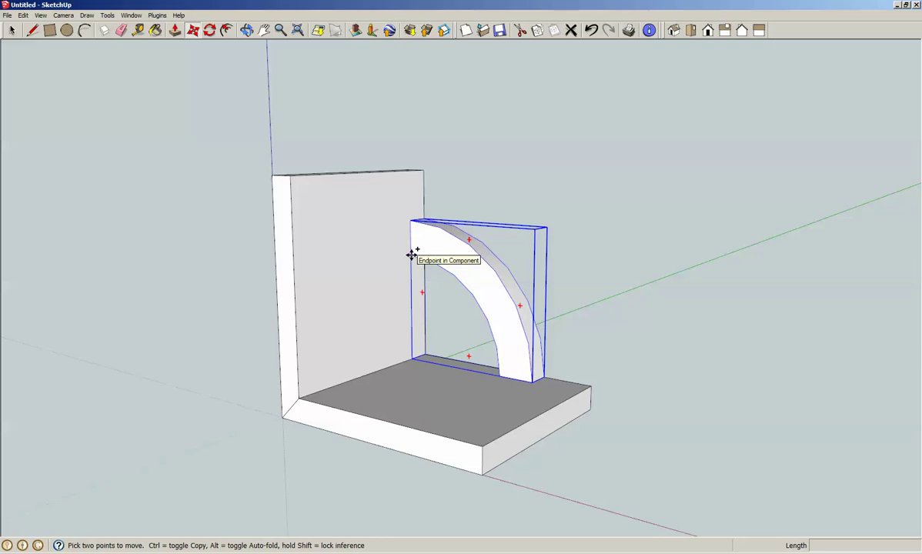
# Copy the curved brace component to the left, against the back panel
pyautogui.click(412, 254)
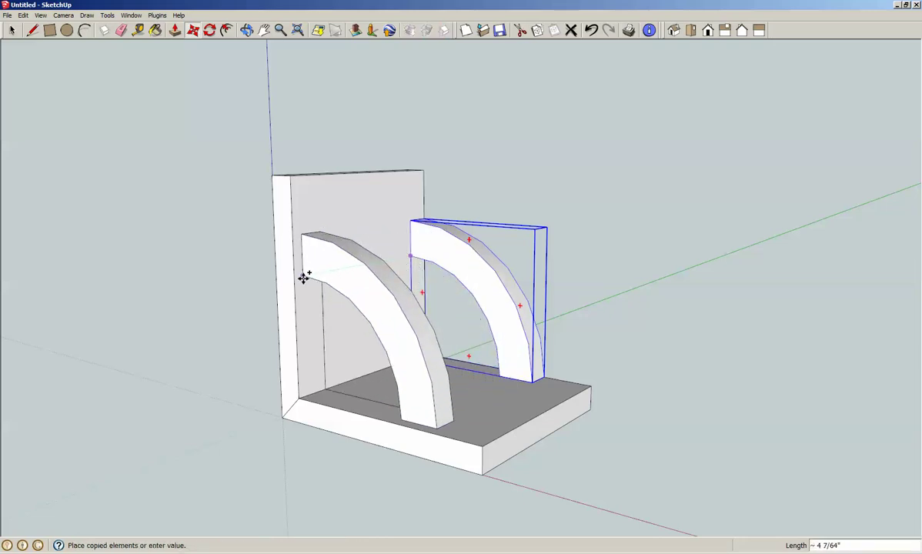
pyautogui.click(295, 279)
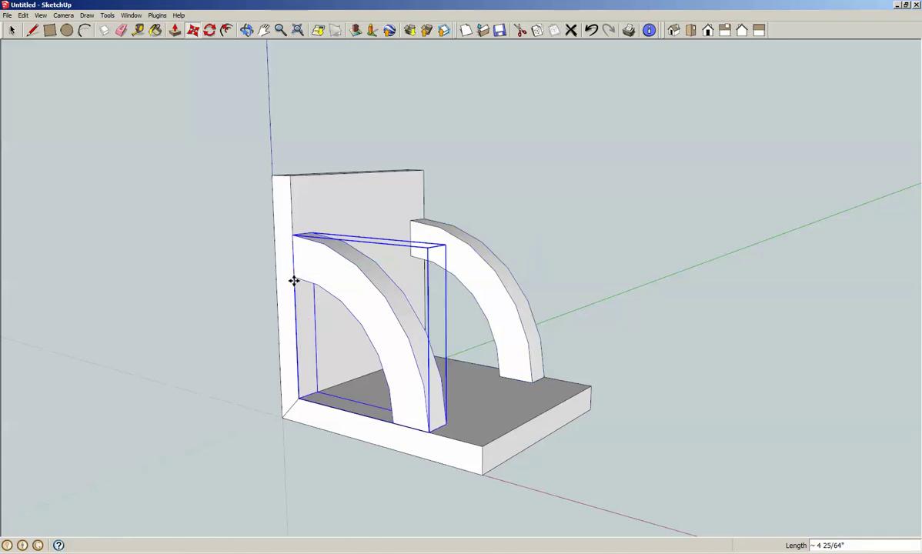
pyautogui.press('space')
pyautogui.click(660, 298)
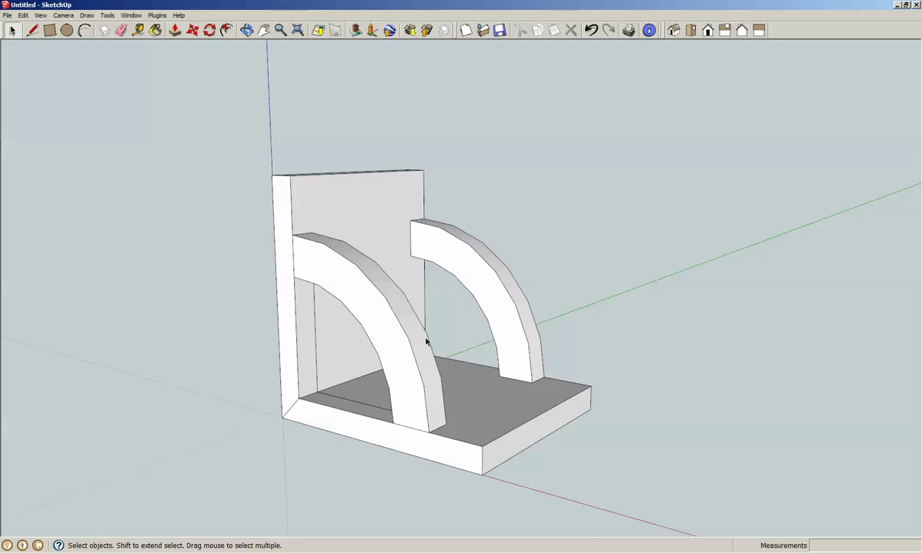
pyautogui.click(315, 336)
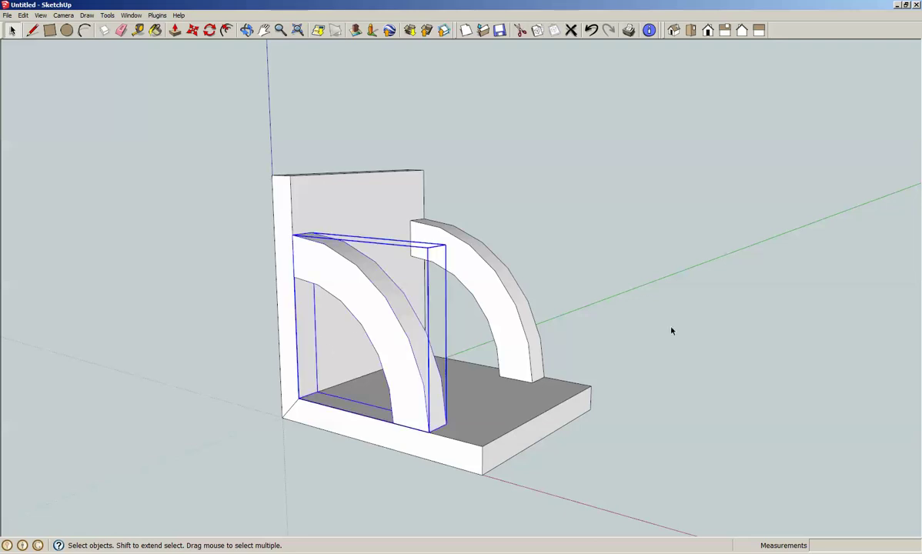
pyautogui.click(671, 331)
# Delete the stray vertical edge inside the copied brace
pyautogui.doubleClick(367, 305)
pyautogui.click(315, 328)
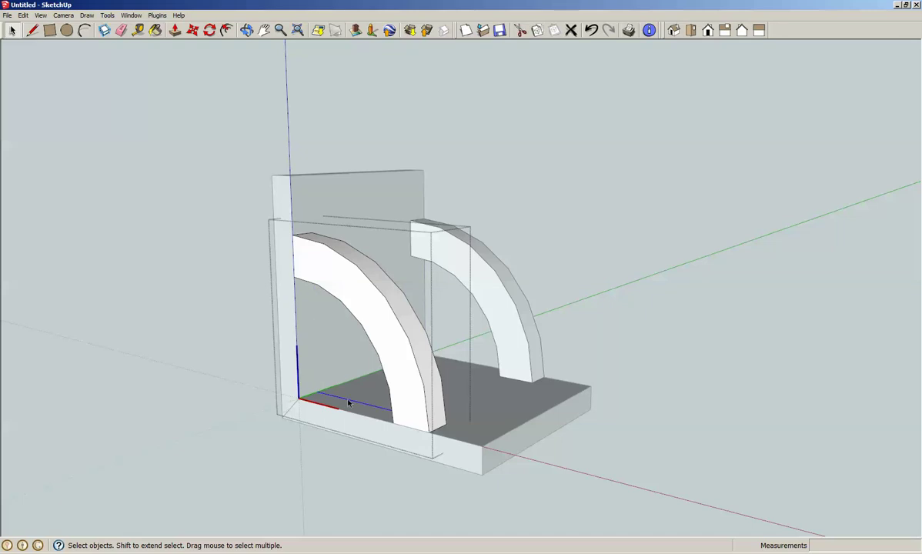
pyautogui.press('Delete')
pyautogui.click(661, 239)
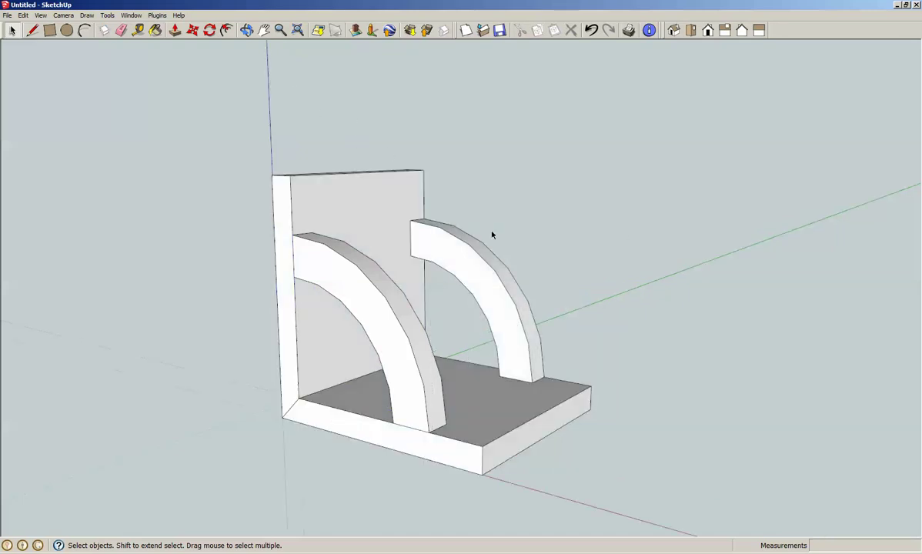
# Hide the bookend's back panel
pyautogui.click(366, 206)
pyautogui.rightClick(366, 206)
pyautogui.click(381, 229)
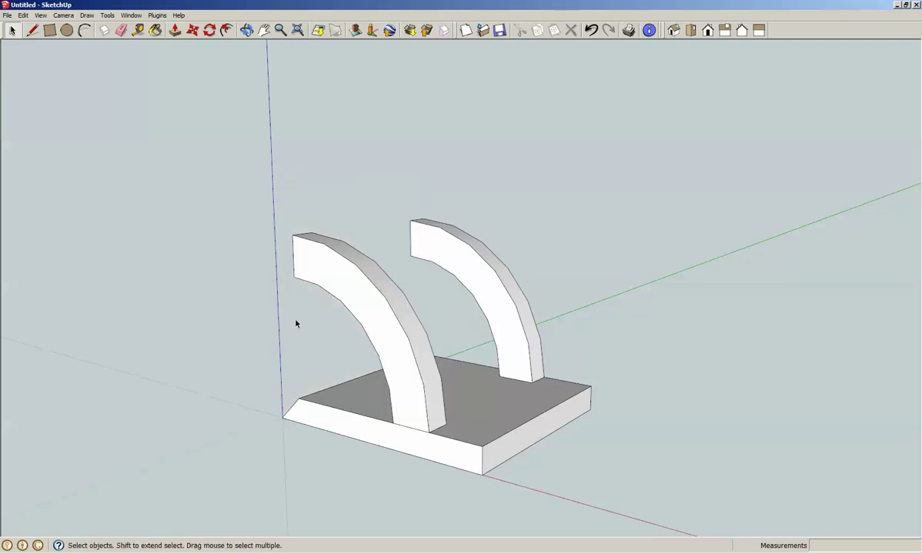
# Unhide all hidden geometry and show the bookend in Front view
pyautogui.click(23, 15)
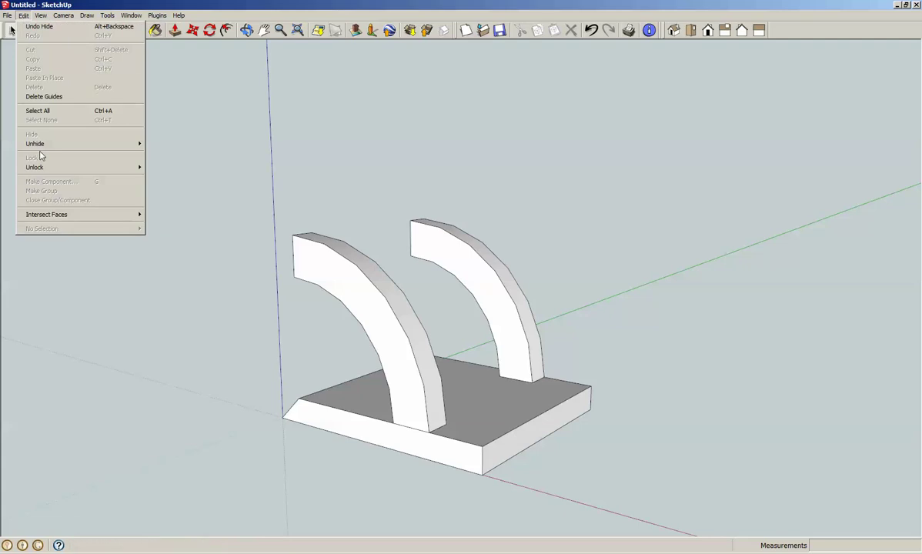
pyautogui.moveTo(77, 143)
pyautogui.click(174, 163)
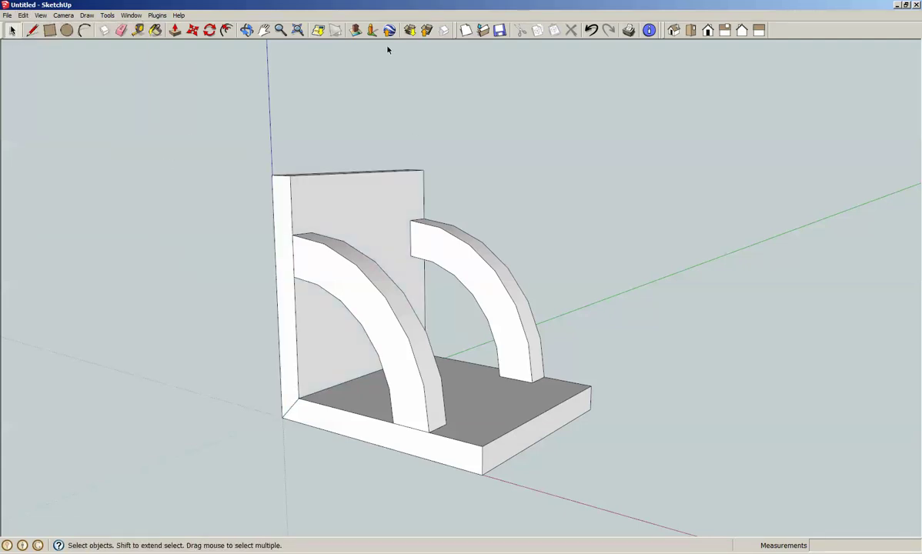
pyautogui.click(708, 31)
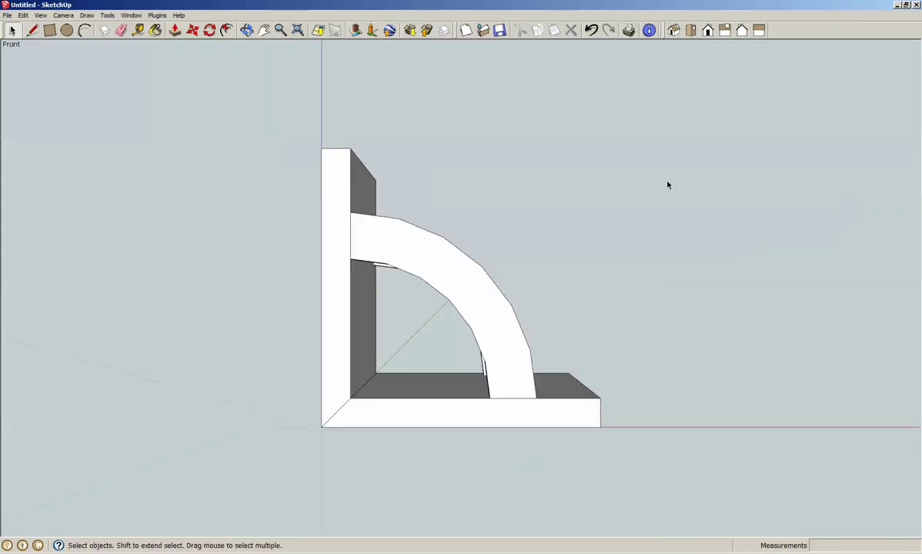
# Copy the entire bookend to the left of the original
pyautogui.click(247, 30)
pyautogui.moveTo(634, 164); pyautogui.dragTo(556, 227)
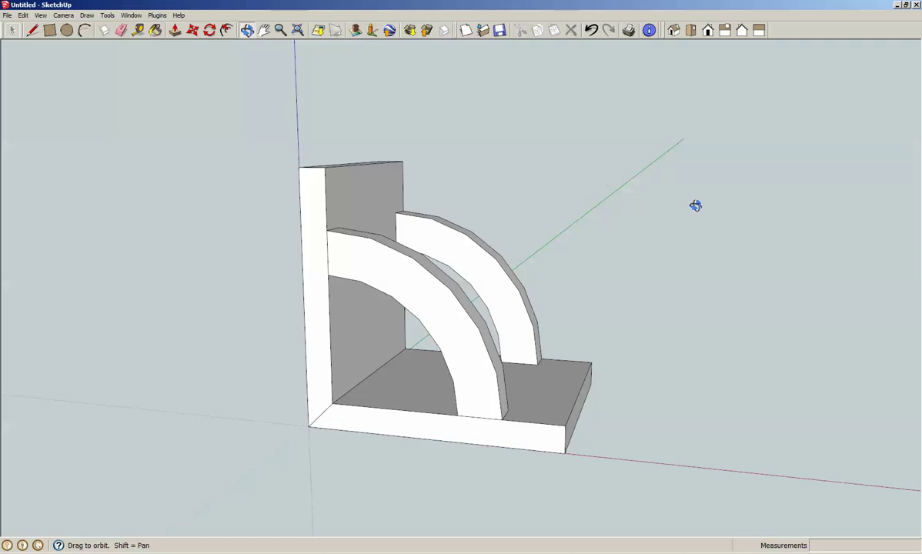
pyautogui.hotkey('ctrl', 'a')
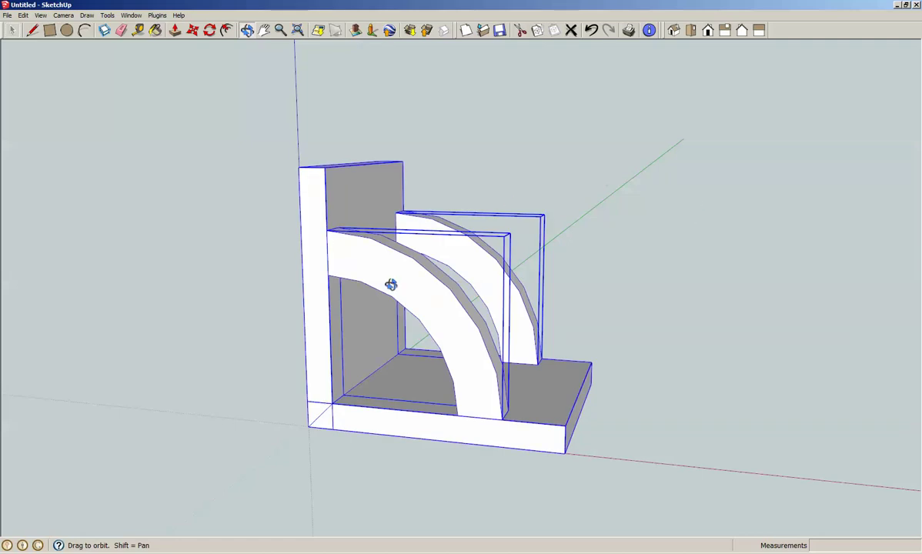
pyautogui.press('m')
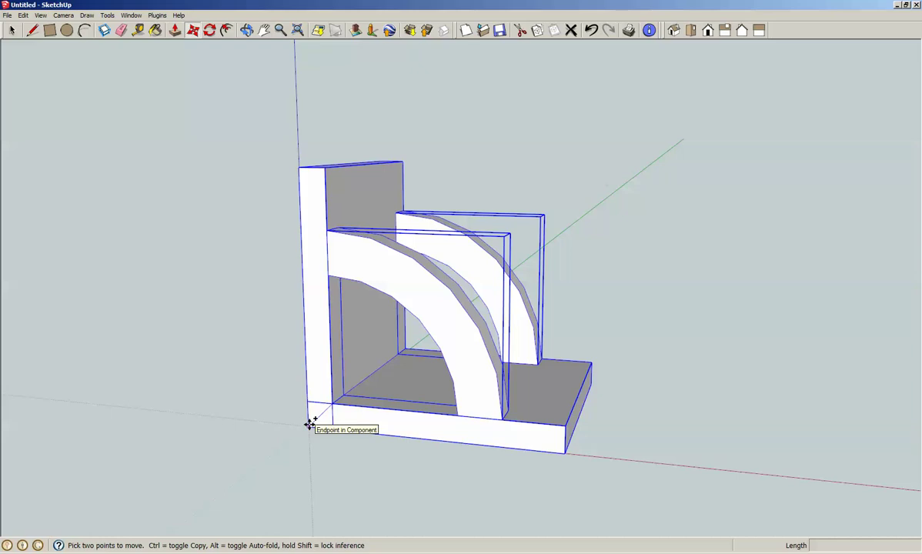
pyautogui.press('ctrl')
pyautogui.click(309, 424)
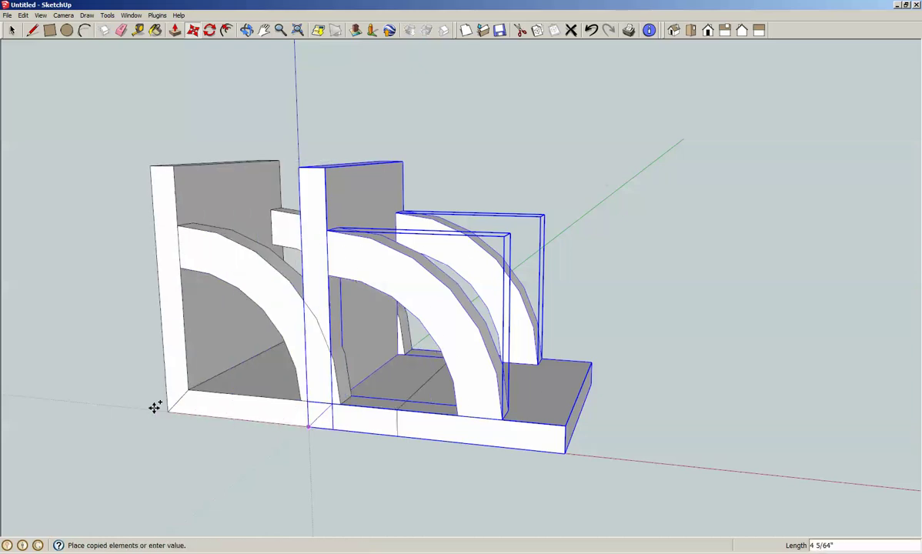
pyautogui.click(26, 390)
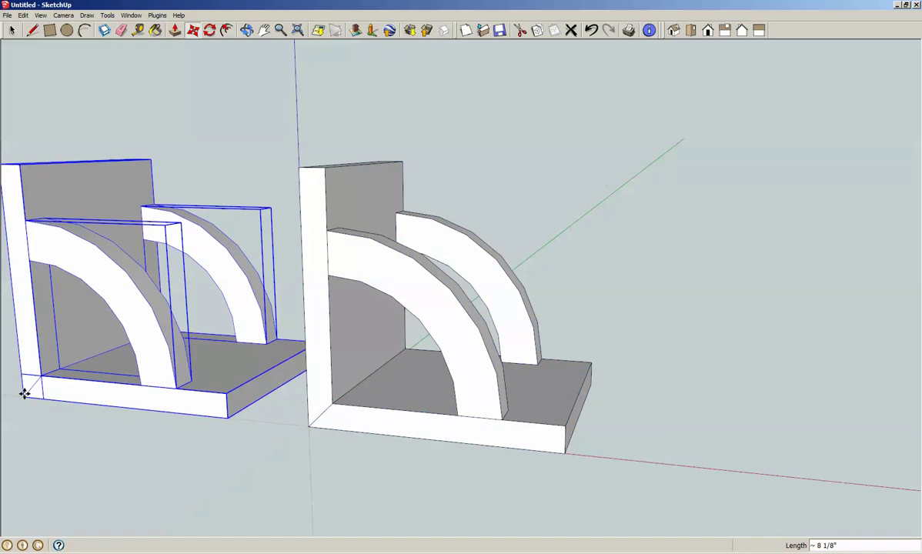
# Flip the copied bookend along the red direction to mirror it
pyautogui.click(260, 31)
pyautogui.moveTo(147, 216); pyautogui.dragTo(436, 218)
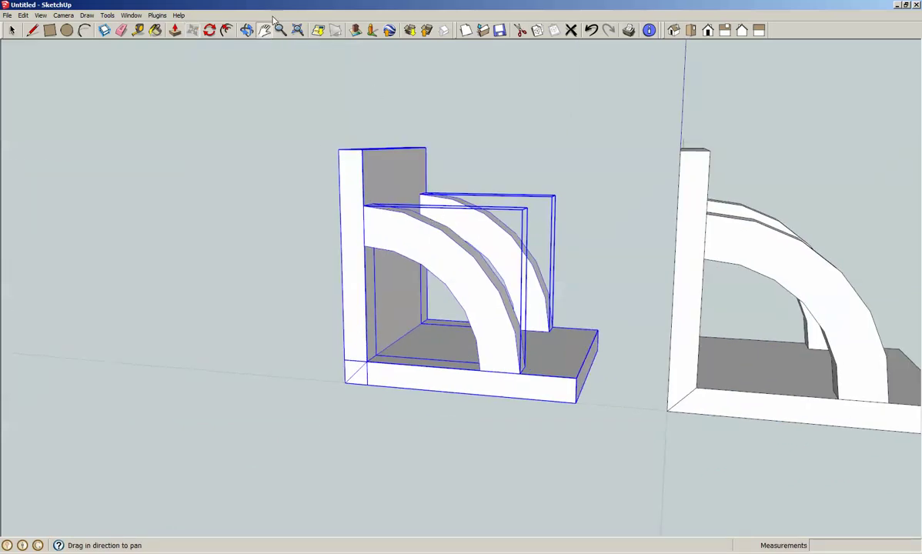
pyautogui.click(12, 30)
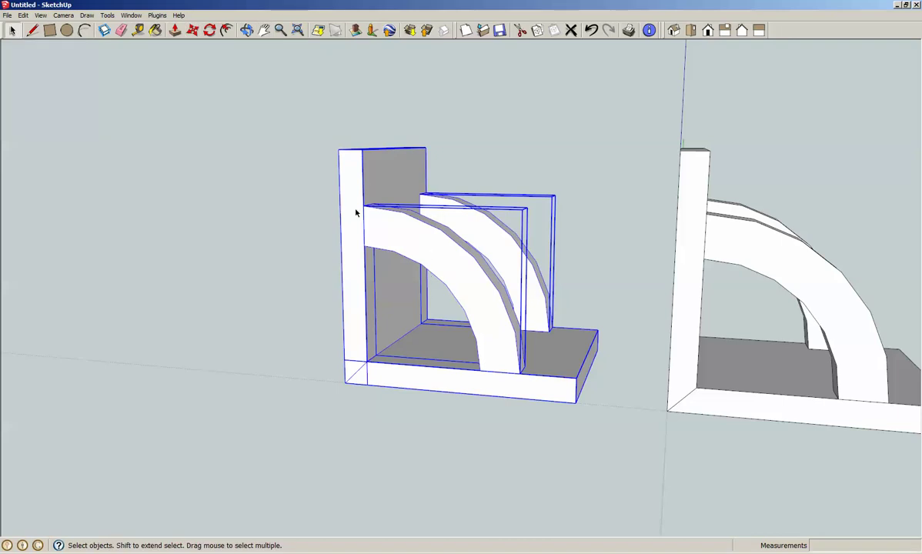
pyautogui.rightClick(399, 239)
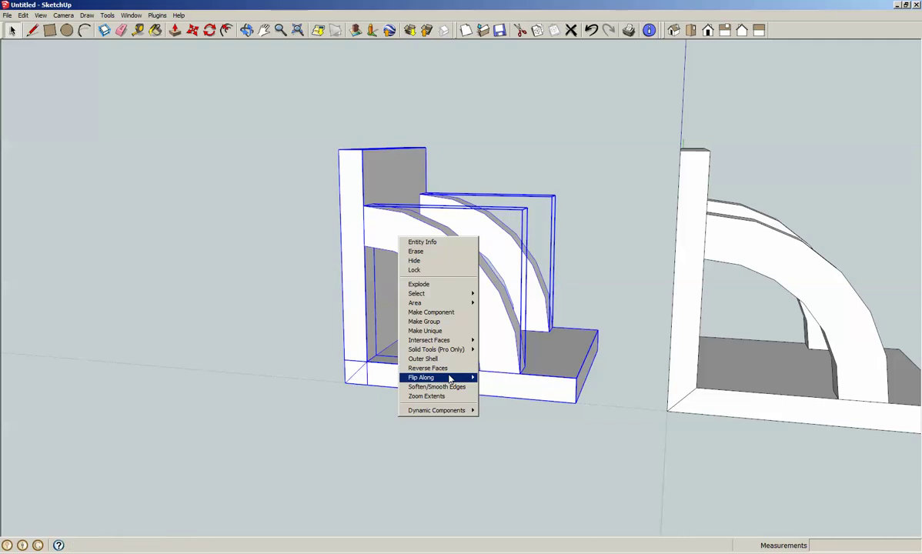
pyautogui.moveTo(455, 378)
pyautogui.click(502, 379)
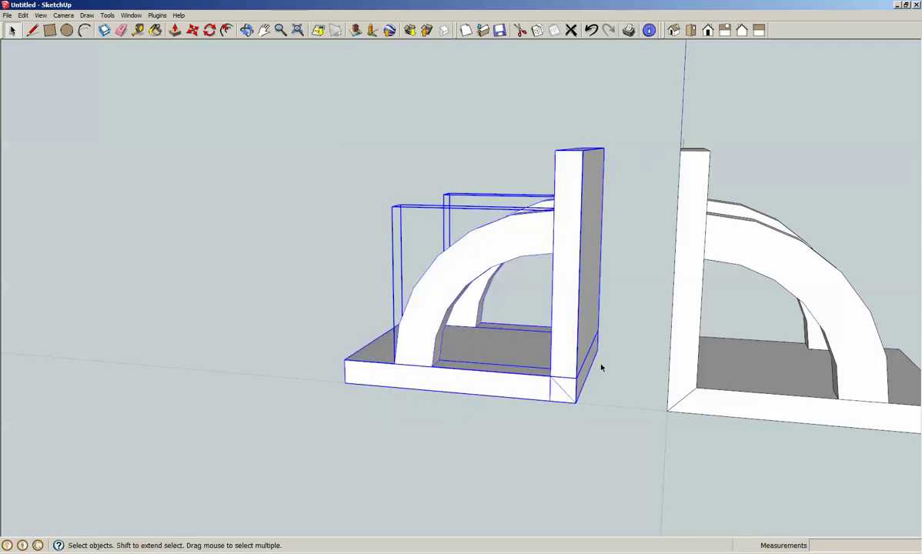
pyautogui.click(634, 404)
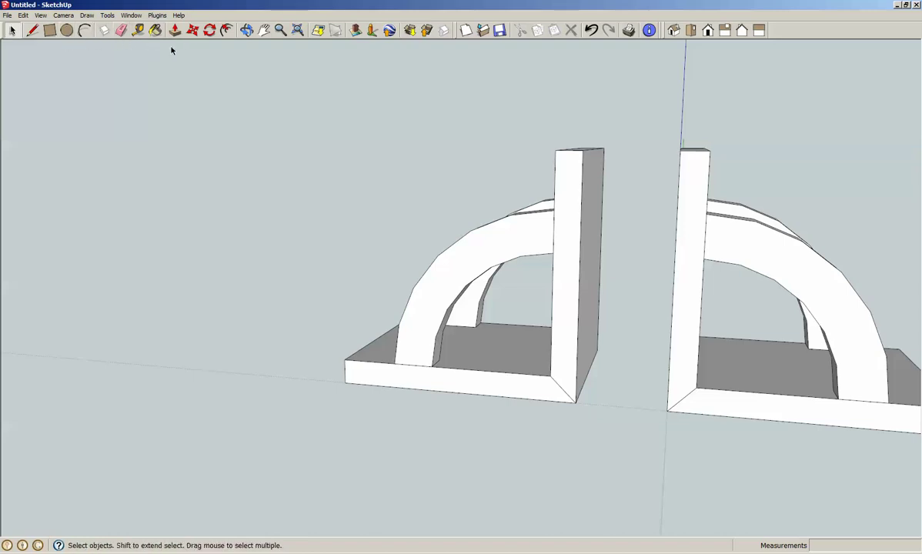
# Paint both uprights and both bases with Wood_Cherry_Original
pyautogui.click(155, 29)
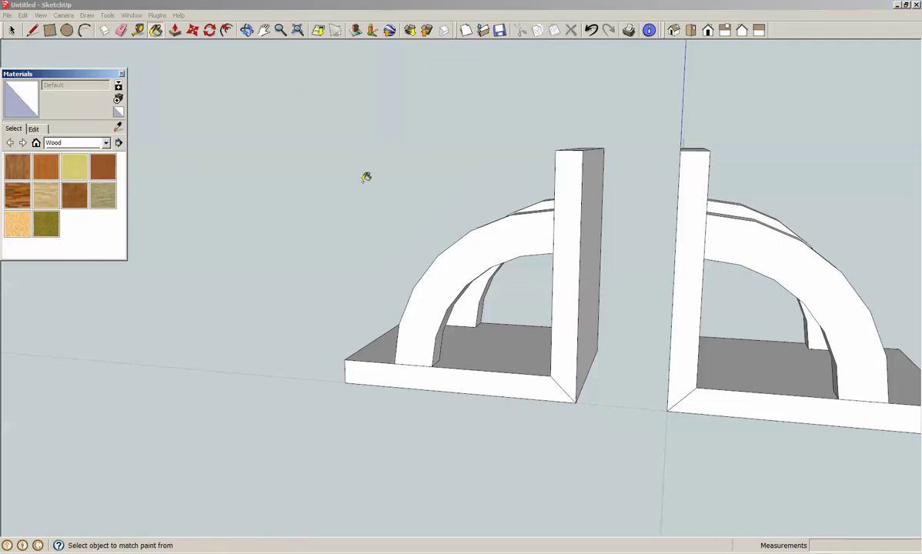
pyautogui.click(107, 168)
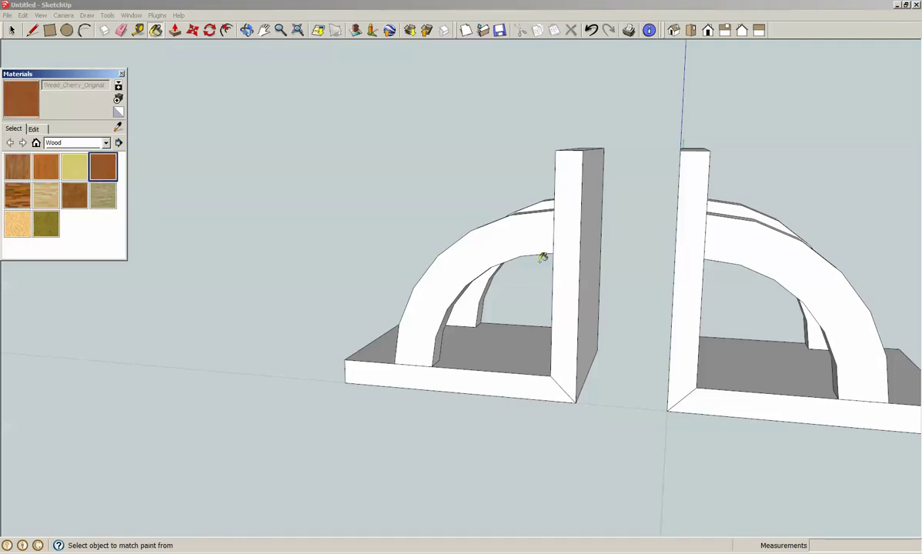
pyautogui.click(572, 239)
pyautogui.click(473, 351)
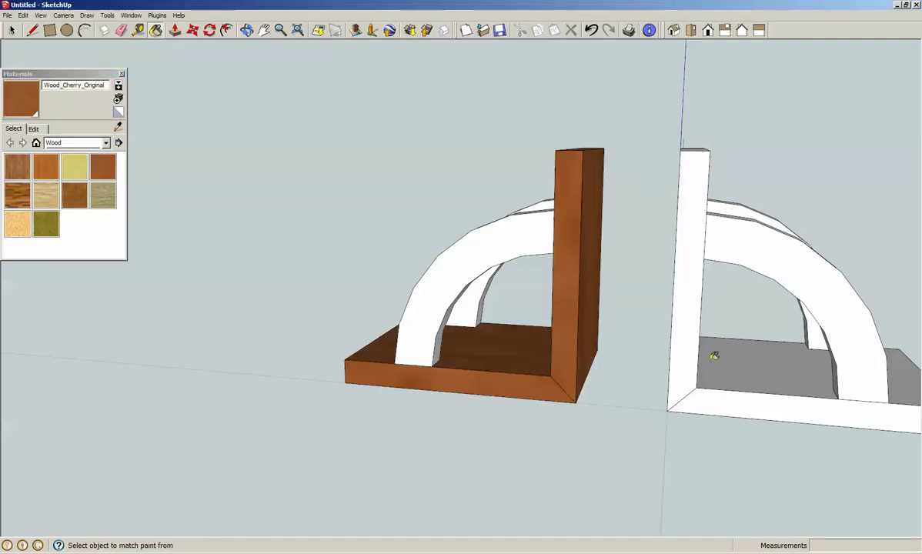
pyautogui.click(681, 323)
pyautogui.click(714, 366)
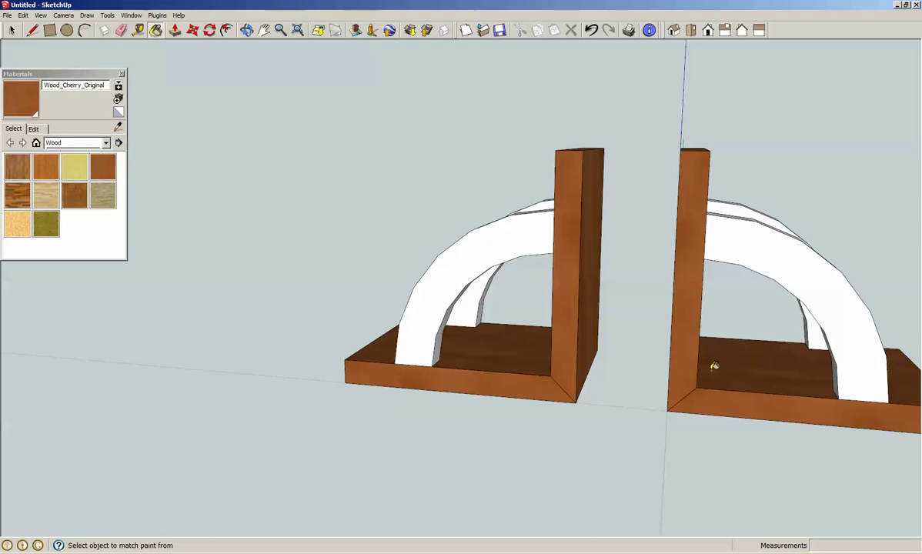
# Paint all faces of both curved braces with Wood_Floor_Light
pyautogui.click(44, 197)
pyautogui.click(458, 231)
pyautogui.click(736, 246)
pyautogui.click(685, 193)
pyautogui.click(550, 198)
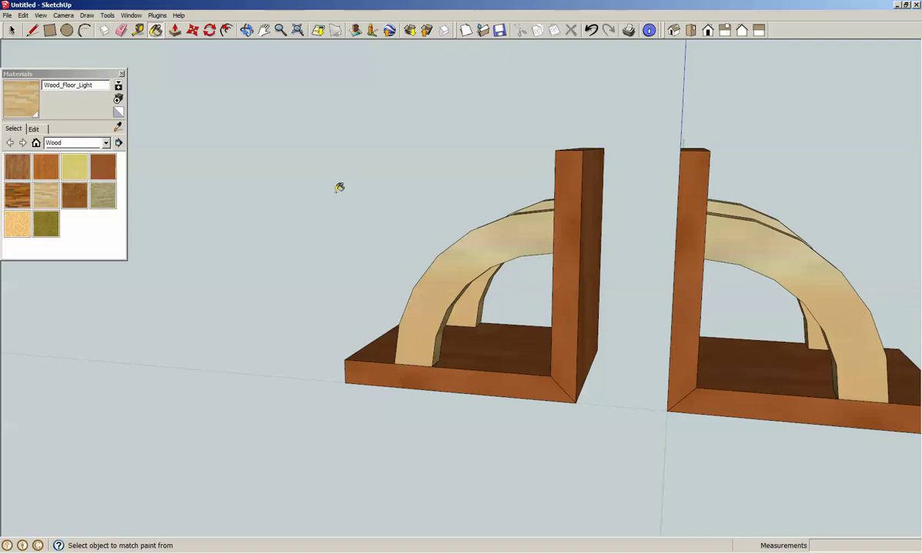
pyautogui.click(121, 73)
pyautogui.scroll(-3, 636, 245)
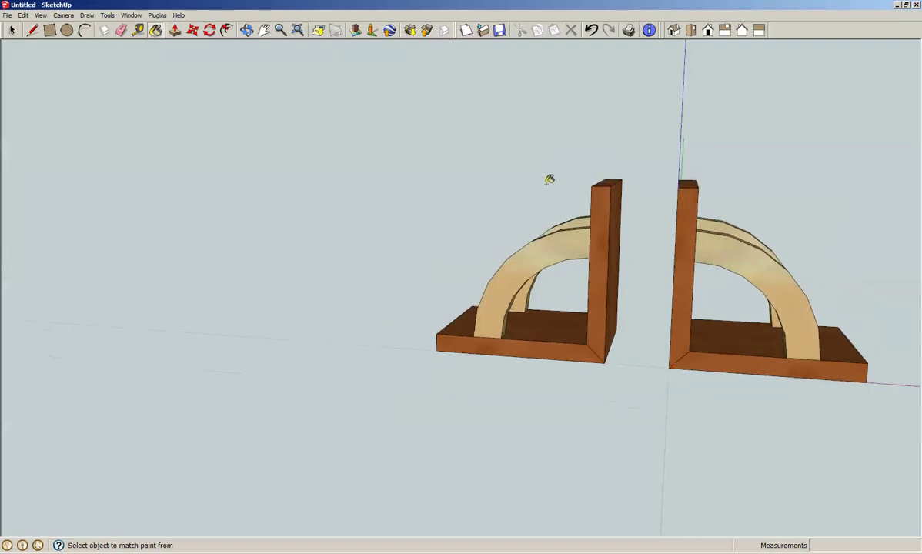
# Orbit around the bookend pair and turn off the model axes
pyautogui.click(246, 30)
pyautogui.moveTo(644, 246); pyautogui.dragTo(191, 74)
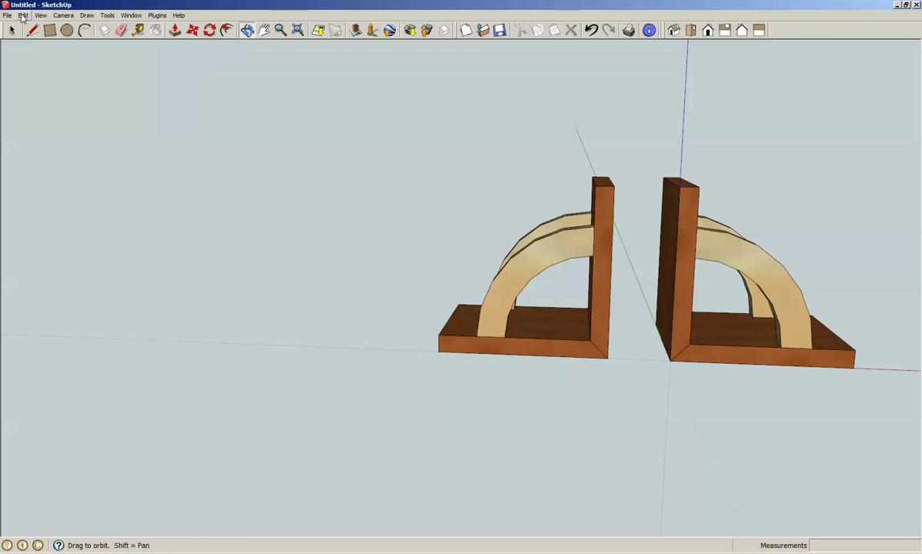
pyautogui.click(36, 17)
pyautogui.click(52, 75)
# Pan, zoom and orbit to inspect the finished bookends
pyautogui.click(264, 30)
pyautogui.moveTo(716, 254); pyautogui.dragTo(663, 280)
pyautogui.scroll(3, 664, 280)
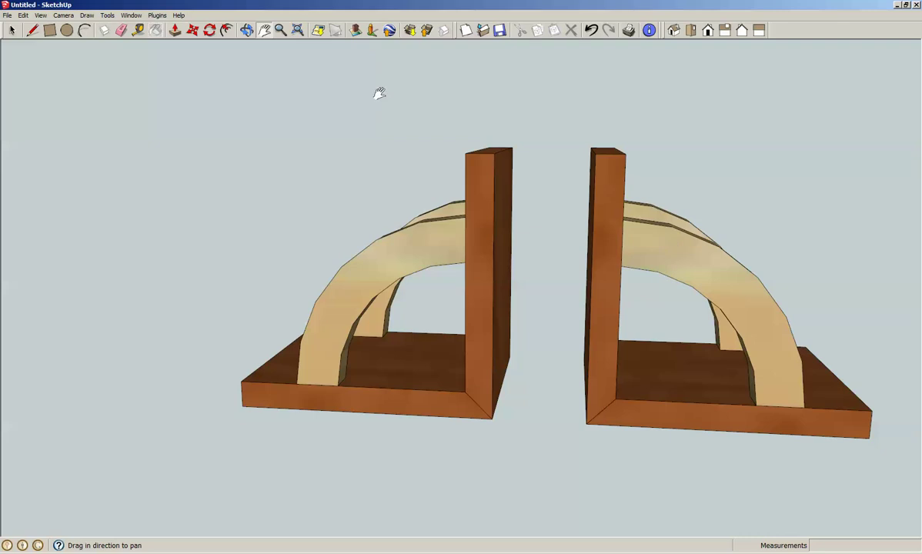
pyautogui.click(248, 30)
pyautogui.moveTo(665, 206); pyautogui.dragTo(641, 231)
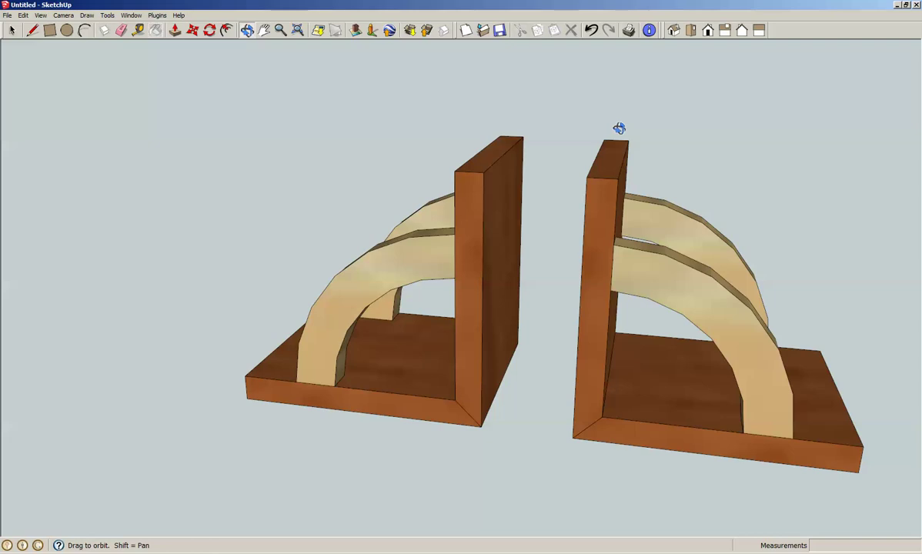